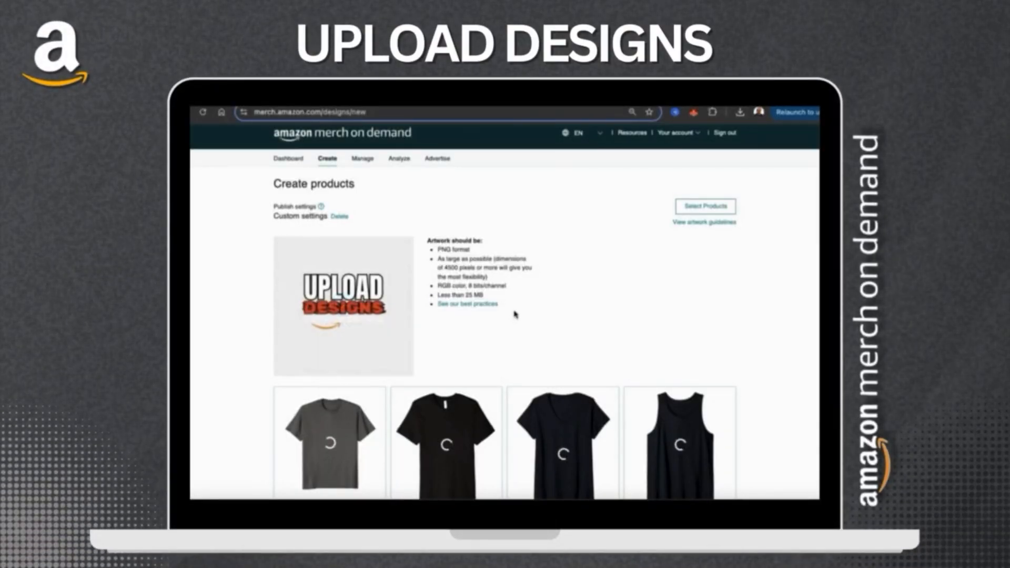
scroll(755, 356, "down", 10)
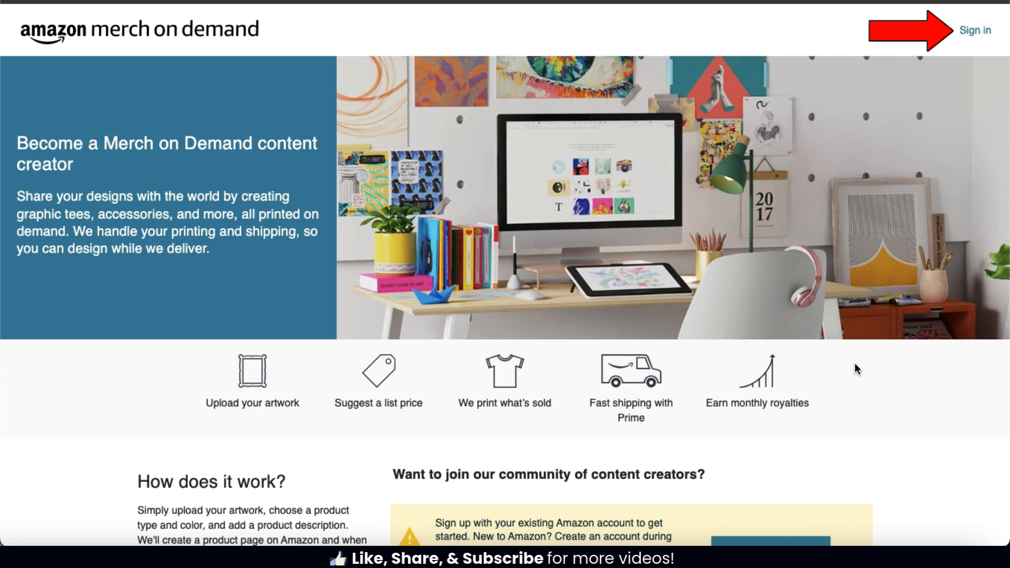
- Sign in to the Merch on Demand account and open the page for creating products
left_click(984, 30)
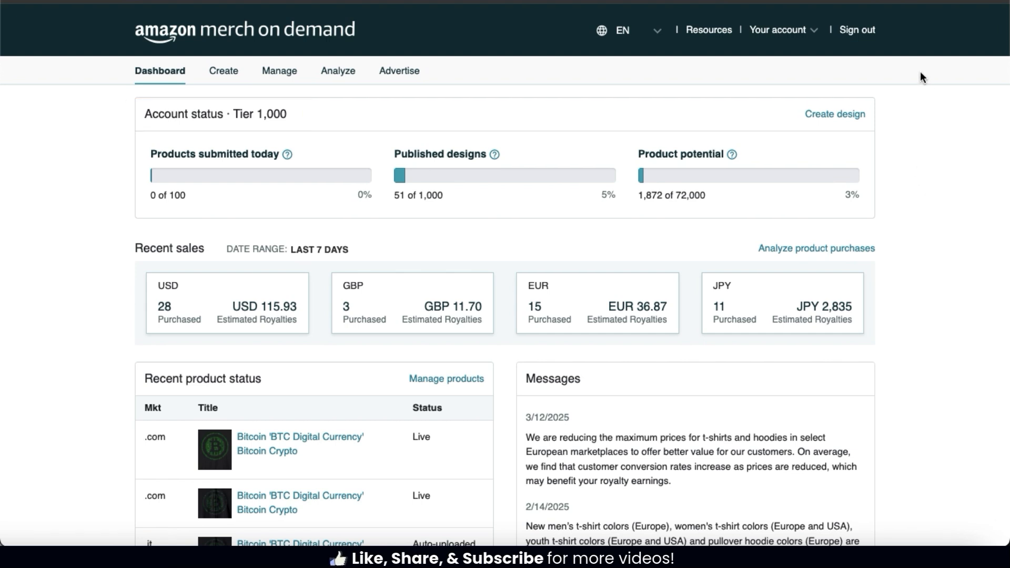
left_click(217, 84)
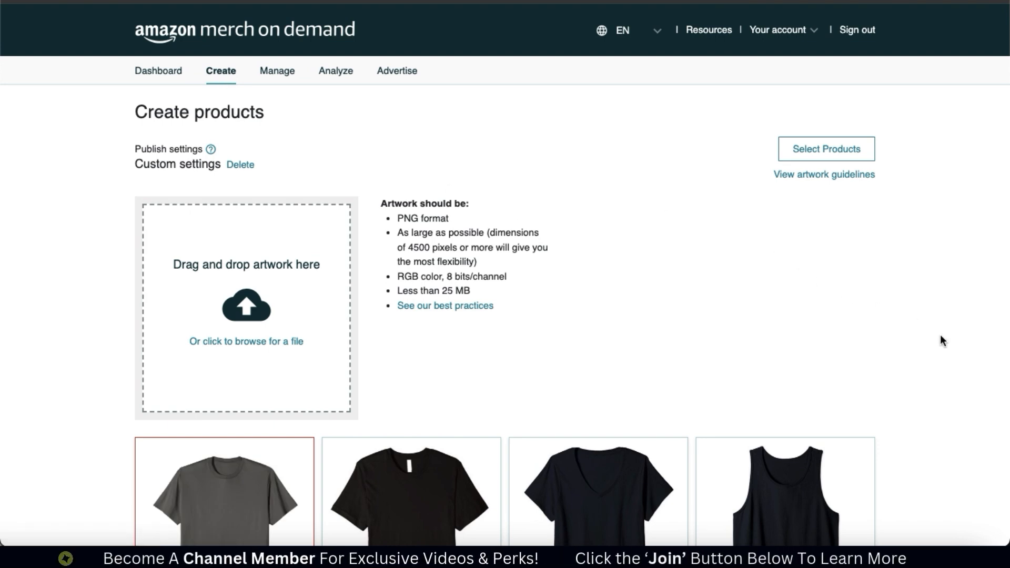
- Look through the blank product types offered beneath the artwork upload area
scroll(941, 337, "down", 5)
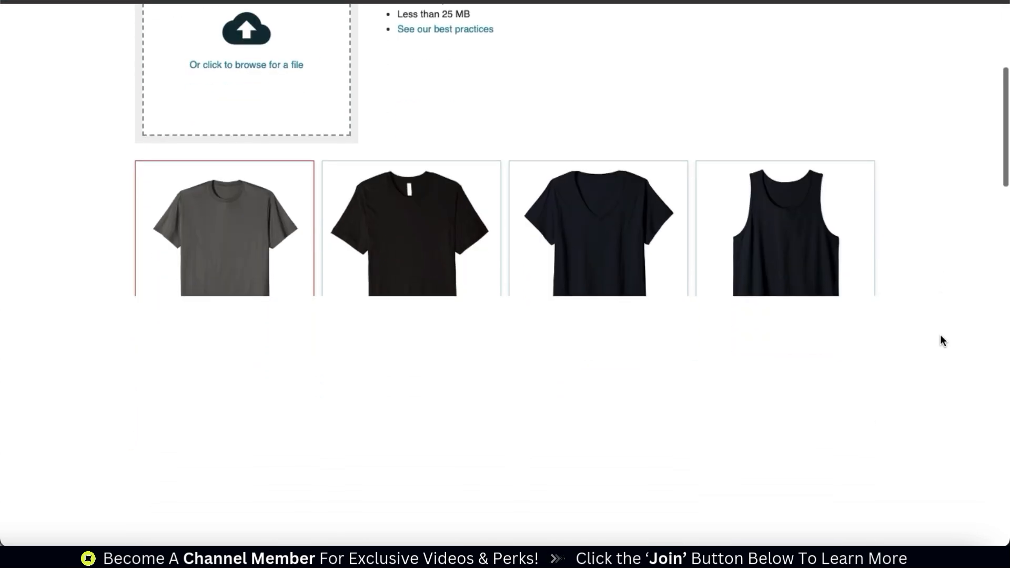
scroll(940, 335, "down", 3)
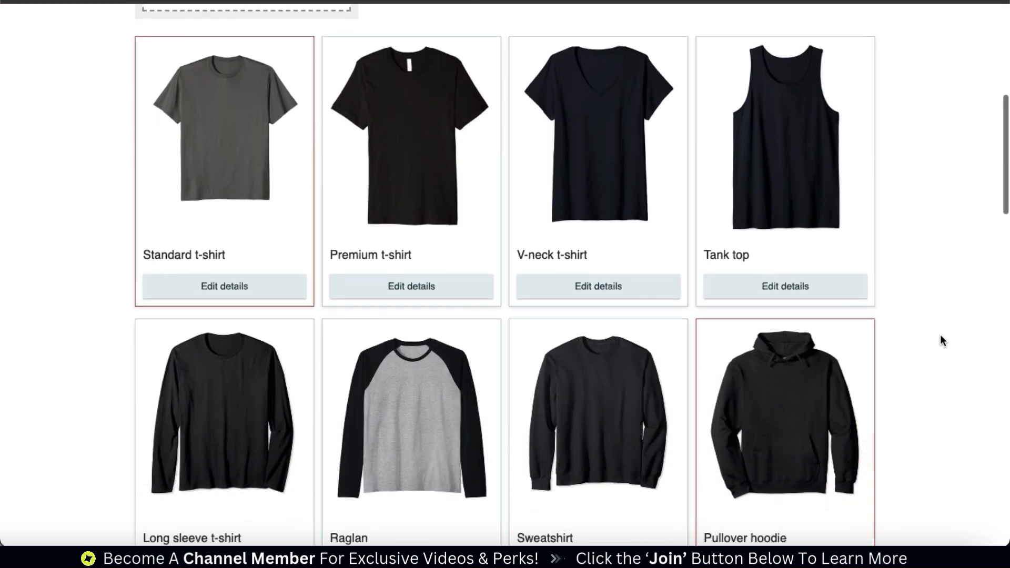
scroll(941, 341, "down", 5)
scroll(940, 336, "down", 2)
scroll(939, 337, "up", 1)
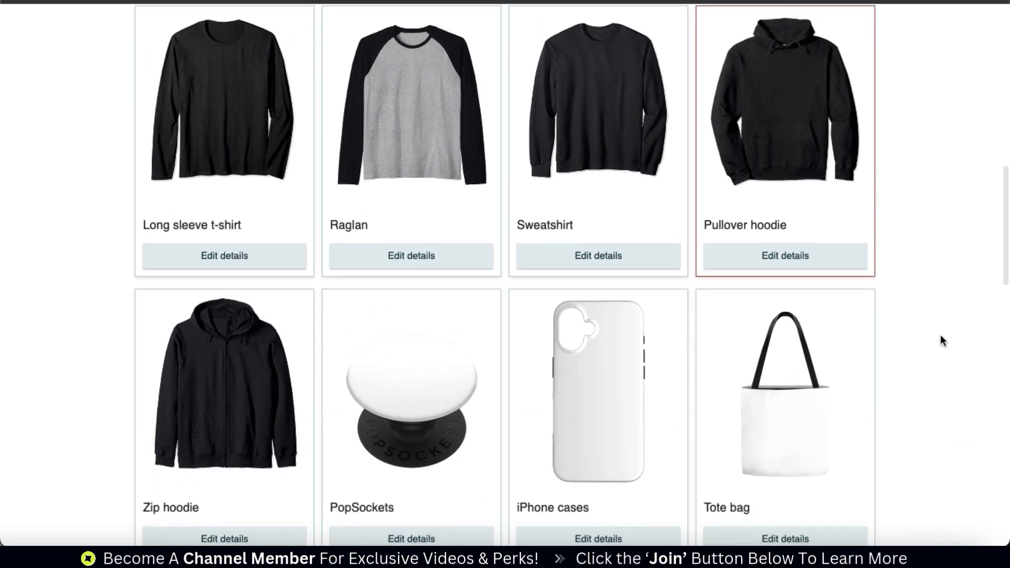
scroll(942, 340, "down", 5)
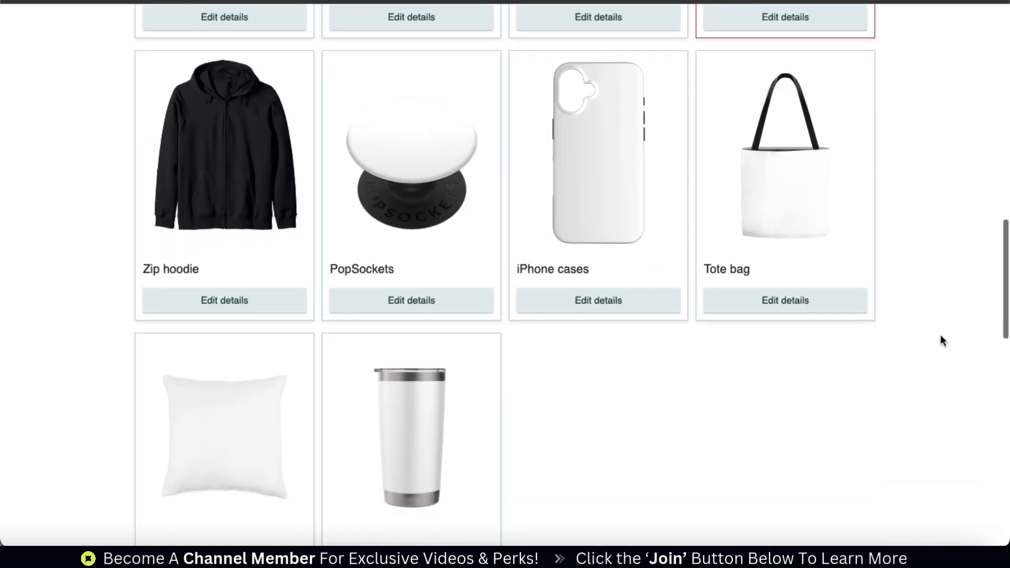
scroll(941, 337, "up", 15)
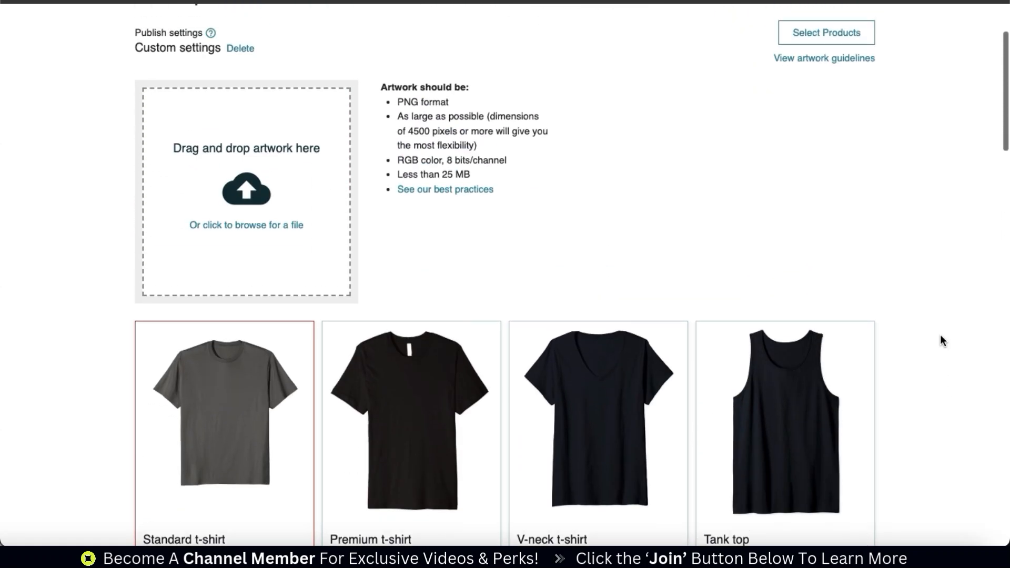
scroll(941, 337, "up", 3)
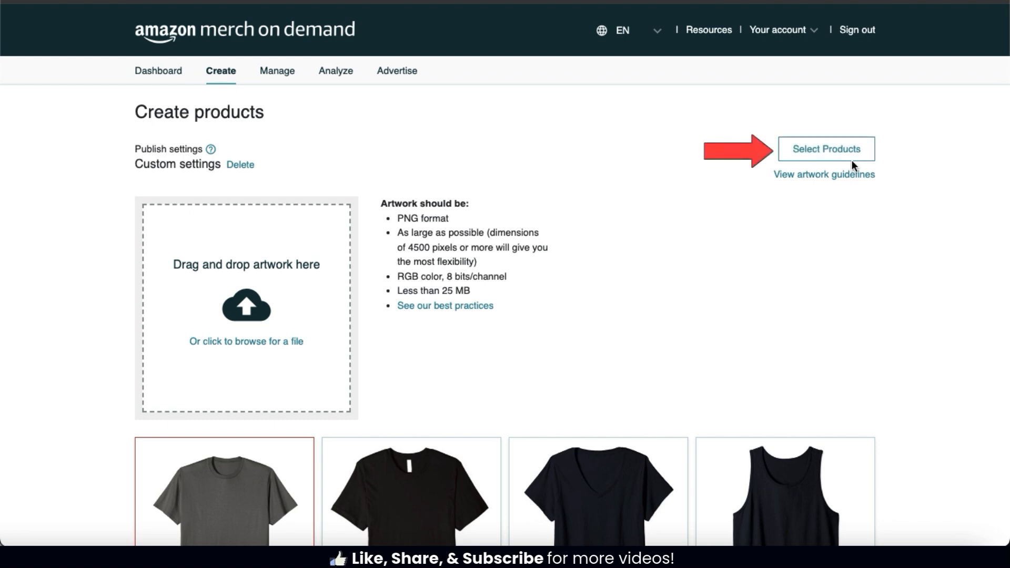
- Open the product and marketplace selection and deselect all products for the .co.uk marketplace
left_click(827, 153)
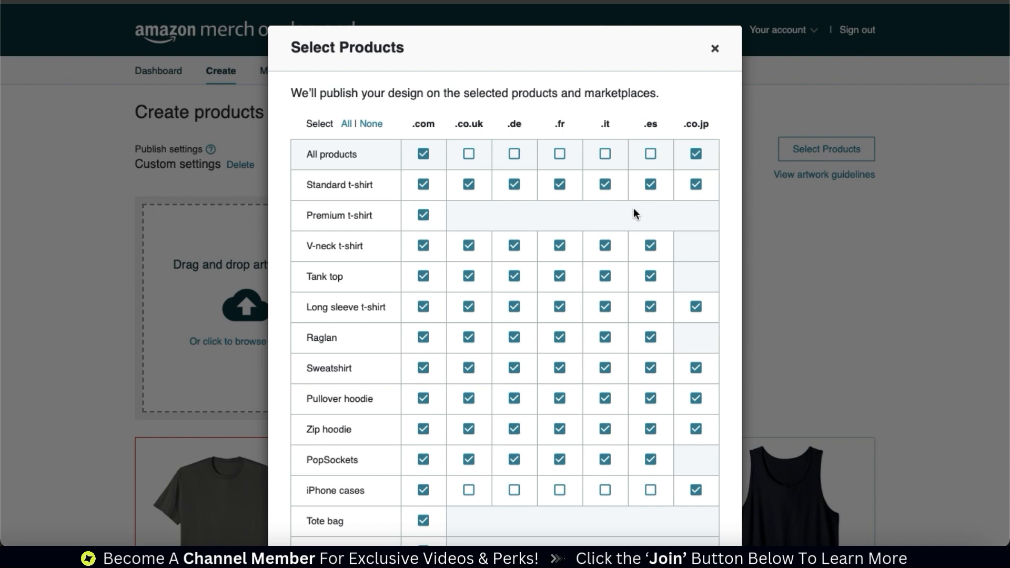
left_click(469, 245)
left_click(515, 246)
left_click(513, 308)
left_click(514, 307)
left_click(469, 155)
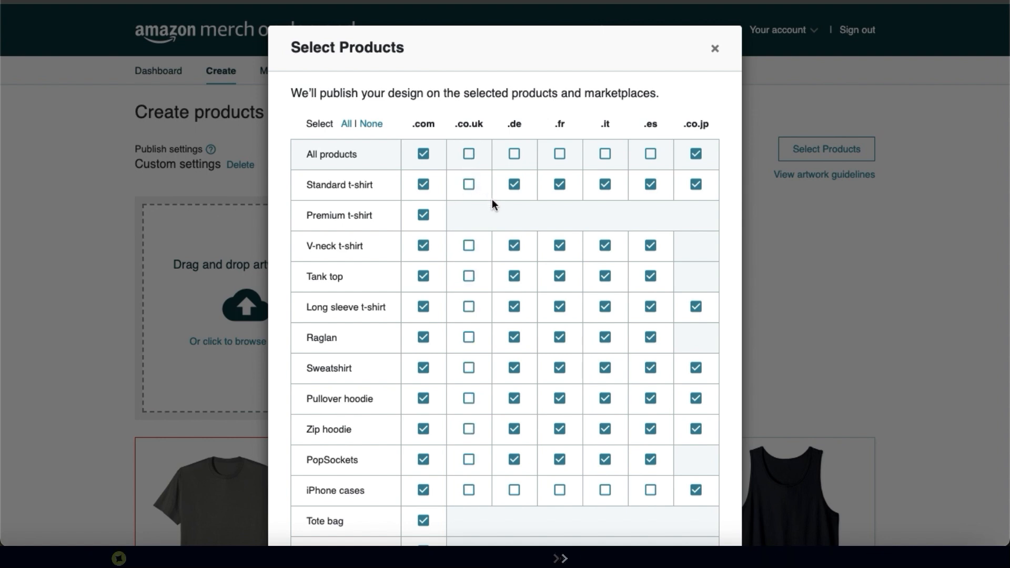
- Deselect all products for .de, .fr, .it, .es and .co.jp, keep .com selected, and apply the selection
left_click(514, 154)
left_click(559, 154)
left_click(605, 154)
left_click(605, 154)
left_click(651, 154)
left_click(650, 154)
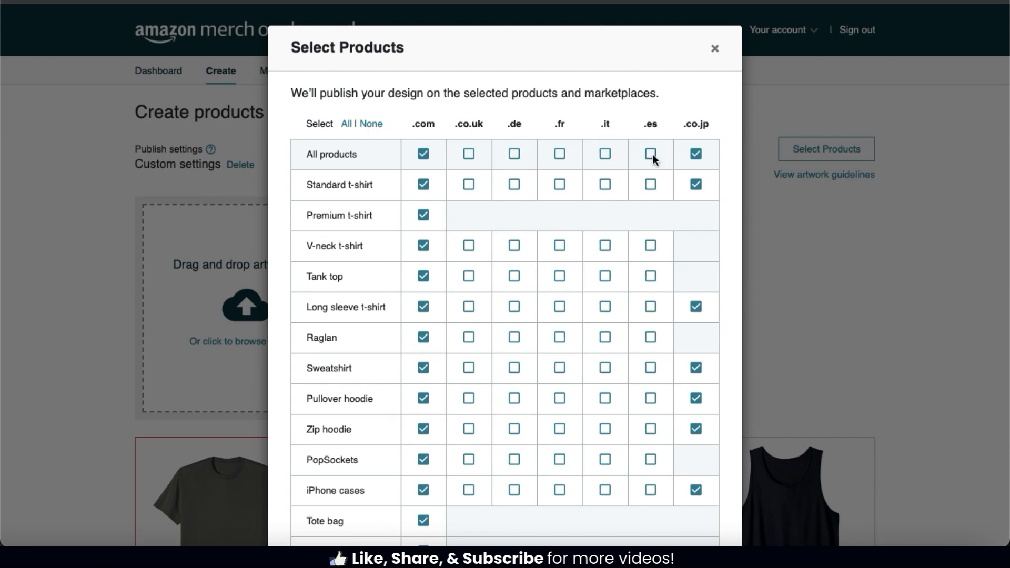
left_click(696, 154)
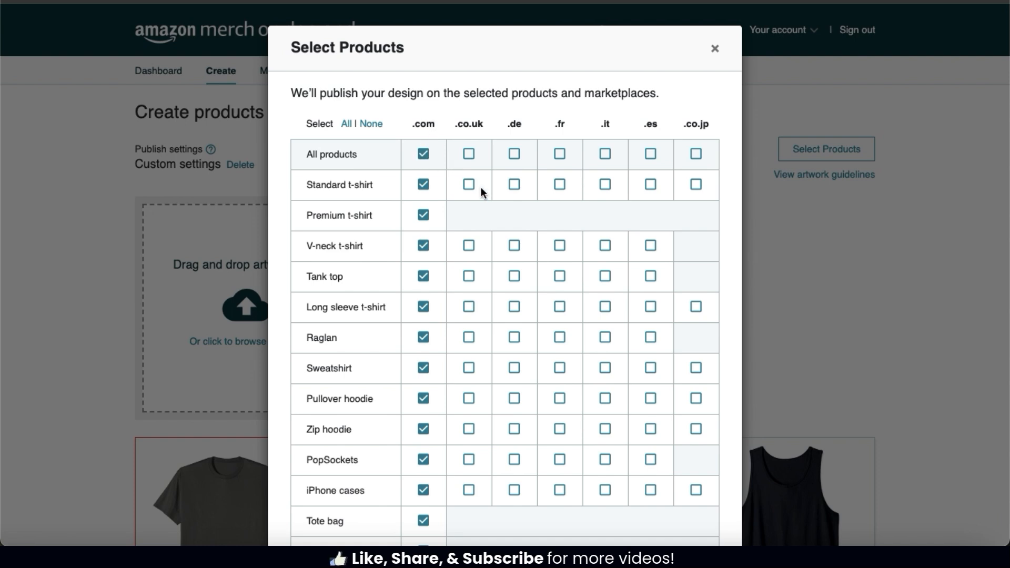
scroll(480, 187, "down", 3)
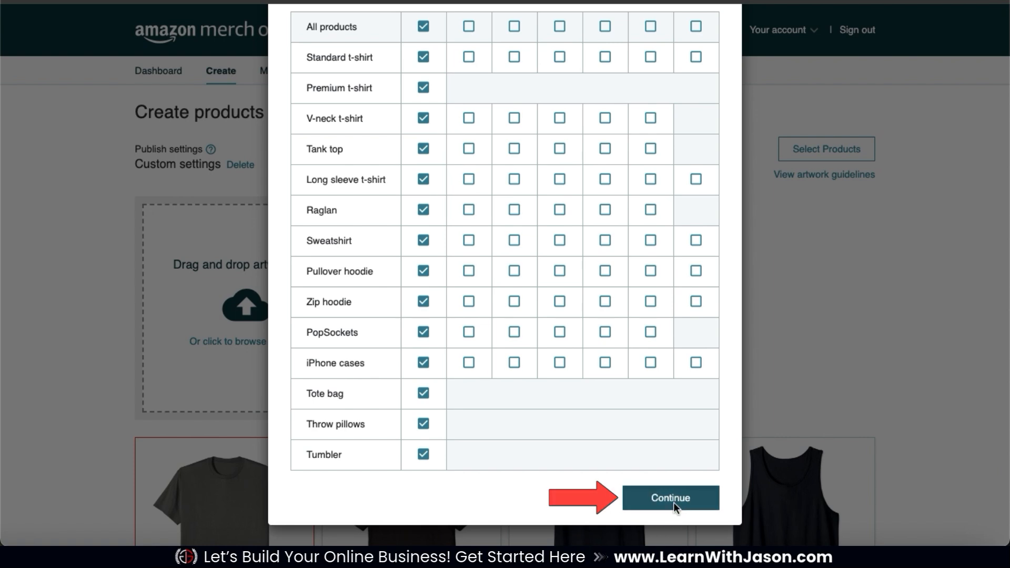
left_click(674, 504)
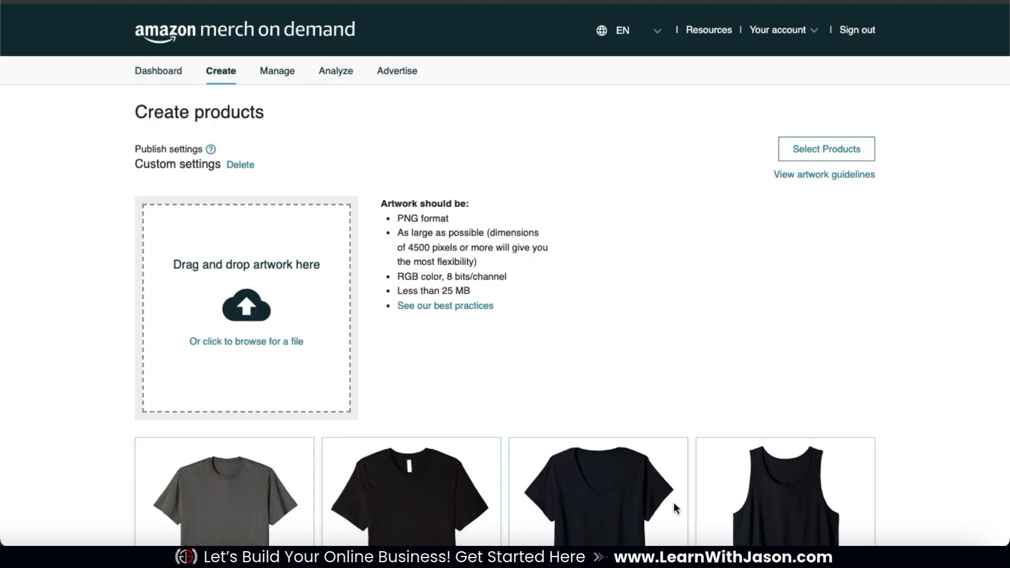
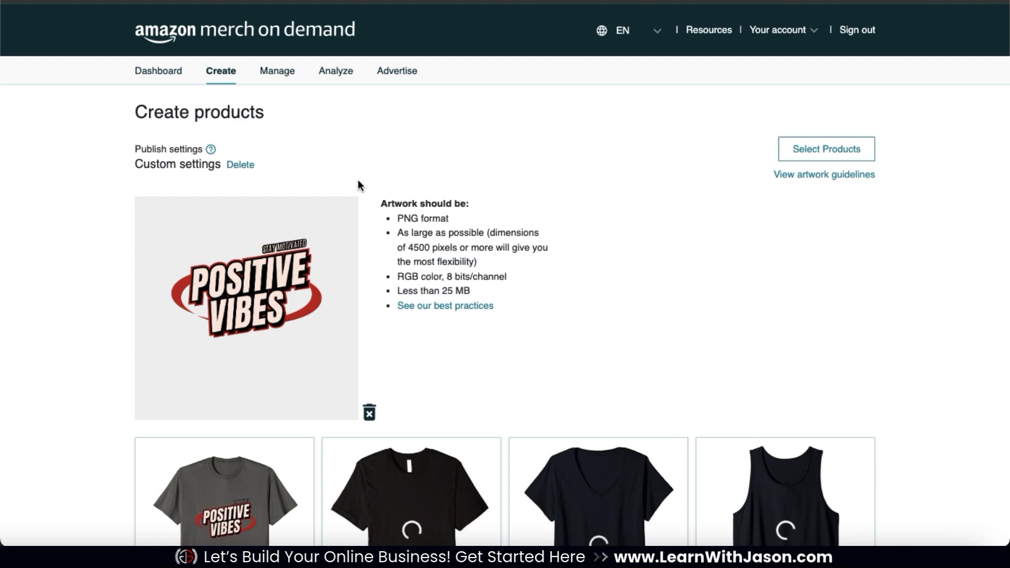
- Review how the Positive Vibes artwork looks on each product mockup
scroll(909, 350, "down", 4)
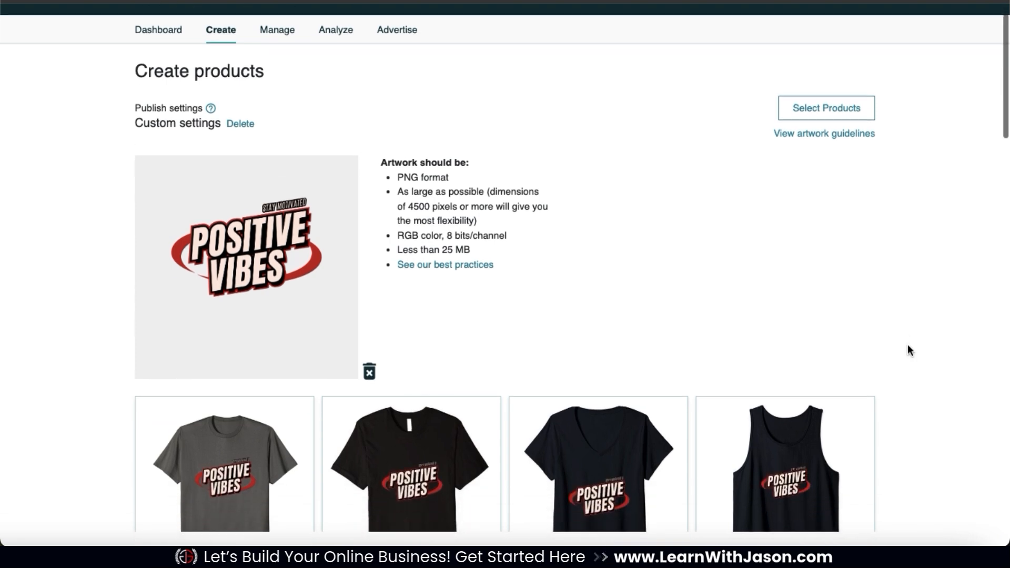
scroll(908, 345, "down", 4)
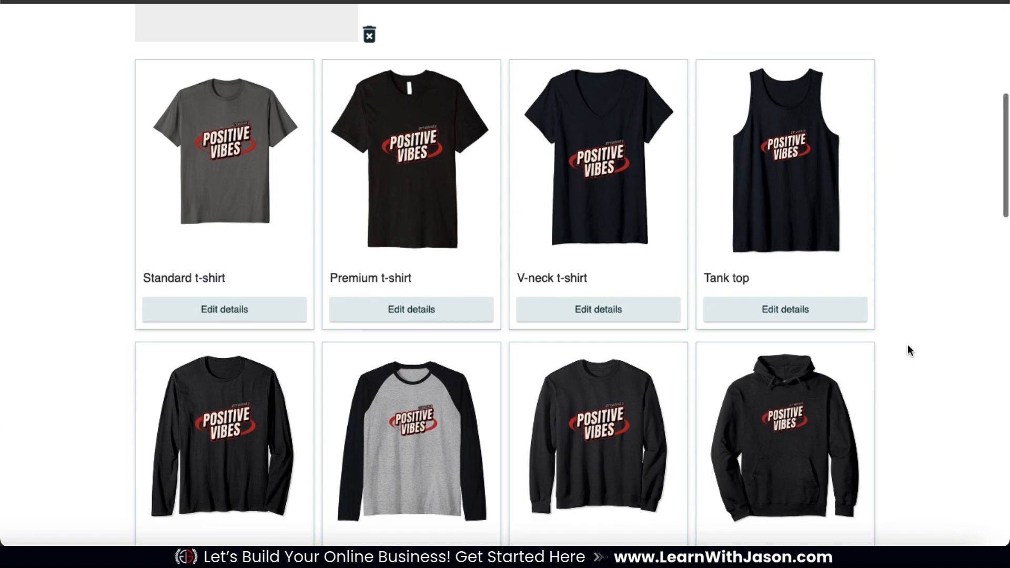
scroll(907, 346, "down", 1)
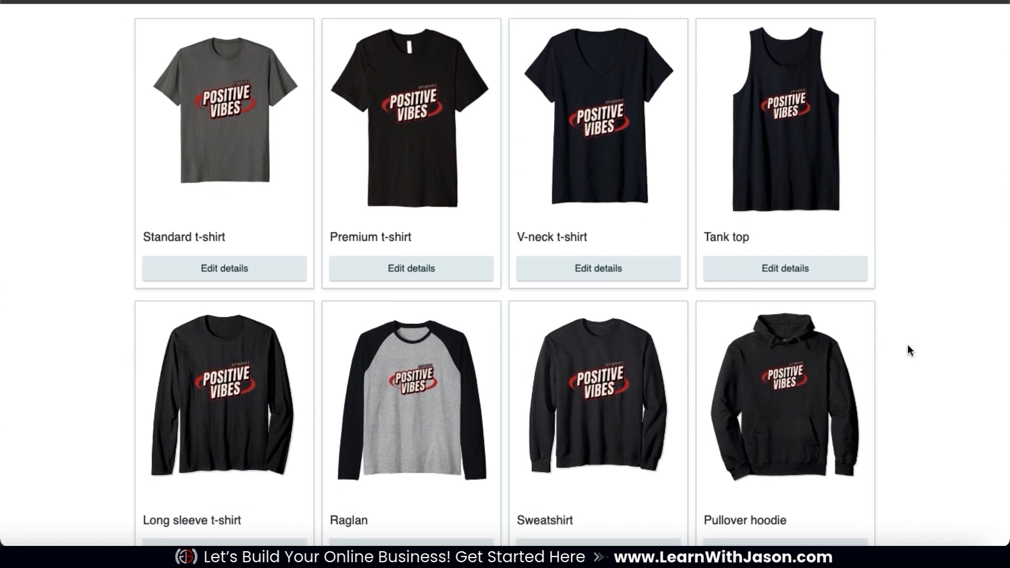
scroll(907, 345, "down", 4)
scroll(908, 348, "down", 7)
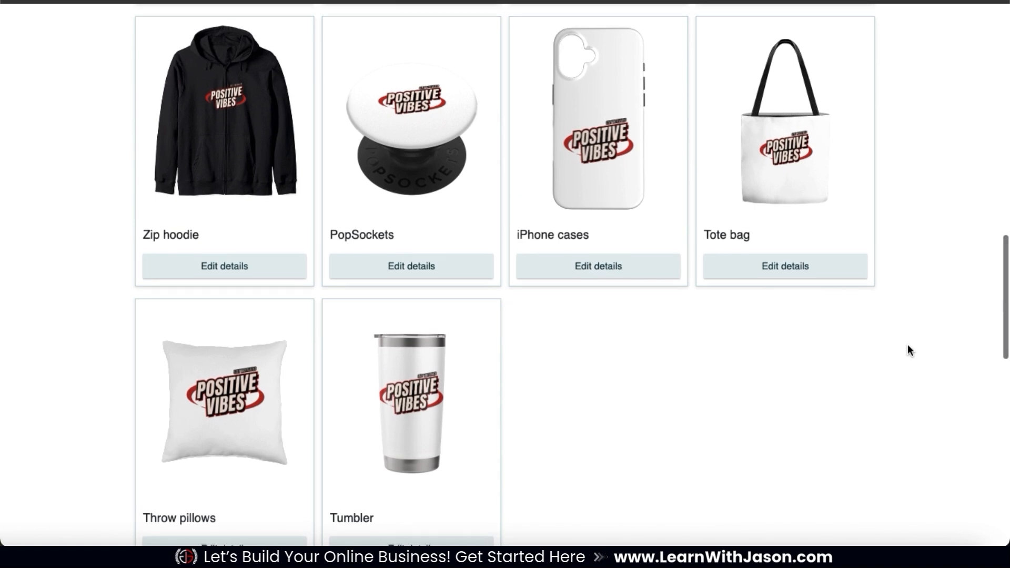
scroll(908, 350, "up", 5)
scroll(908, 350, "up", 14)
- Open the Standard t-shirt's details for editing
scroll(907, 350, "down", 4)
scroll(910, 350, "down", 4)
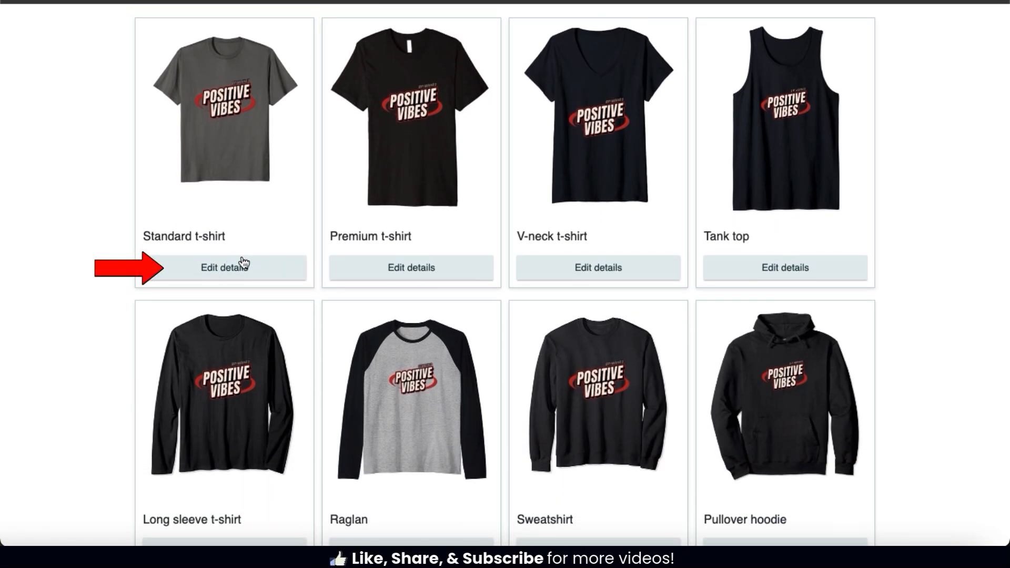
left_click(231, 278)
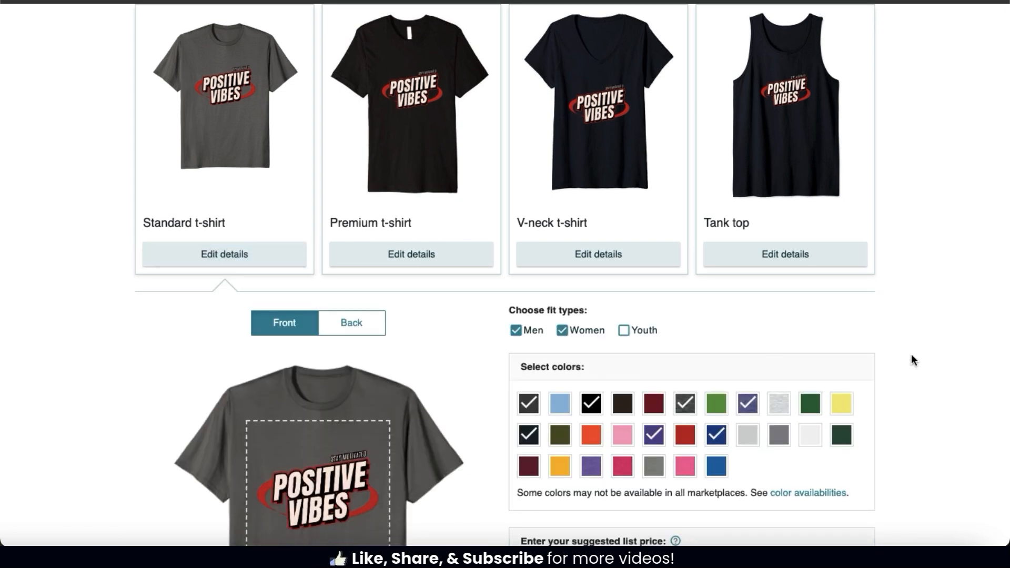
scroll(912, 355, "down", 5)
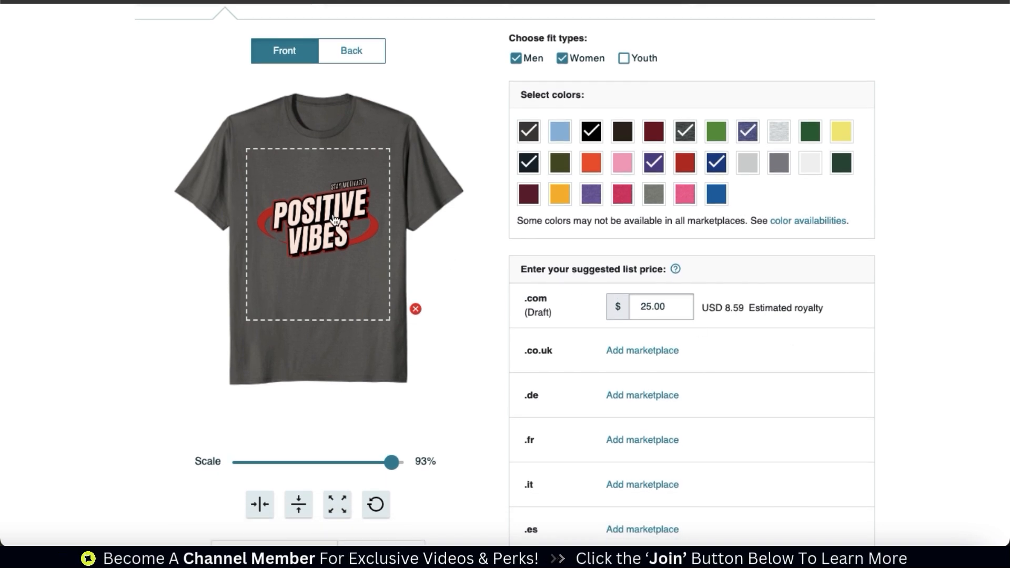
- Try moving the t-shirt artwork up, scaling it to 74%, centring it both ways and maximizing it, and reset its placement
mouse_move(334, 215)
left_mouse_down()
mouse_move(337, 184)
mouse_move(327, 210)
mouse_move(323, 196)
mouse_move(319, 204)
mouse_move(337, 200)
left_mouse_up()
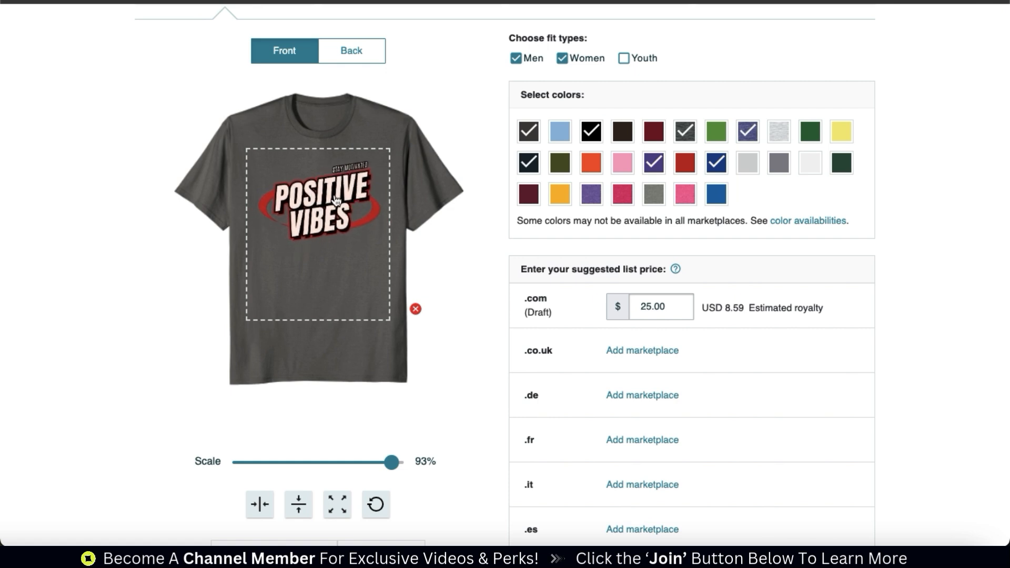
mouse_move(393, 462)
left_mouse_down()
mouse_move(343, 457)
mouse_move(371, 453)
mouse_move(358, 451)
left_mouse_up()
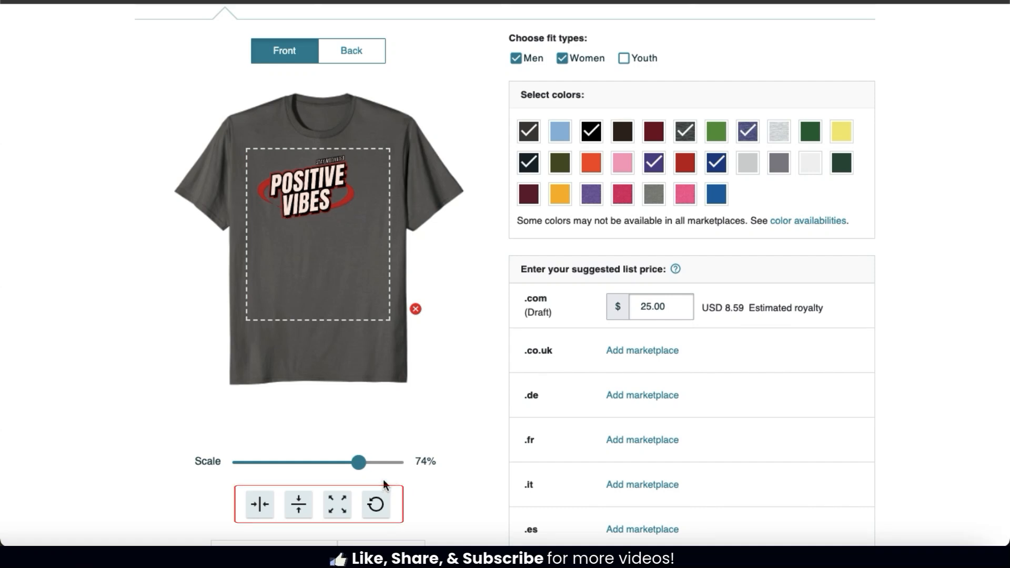
left_click(266, 507)
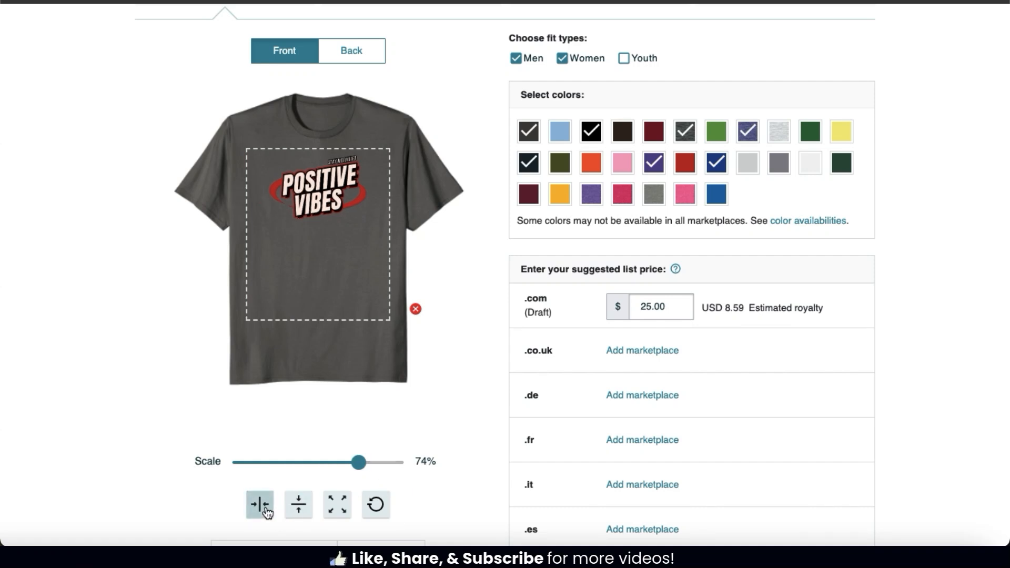
left_click(299, 506)
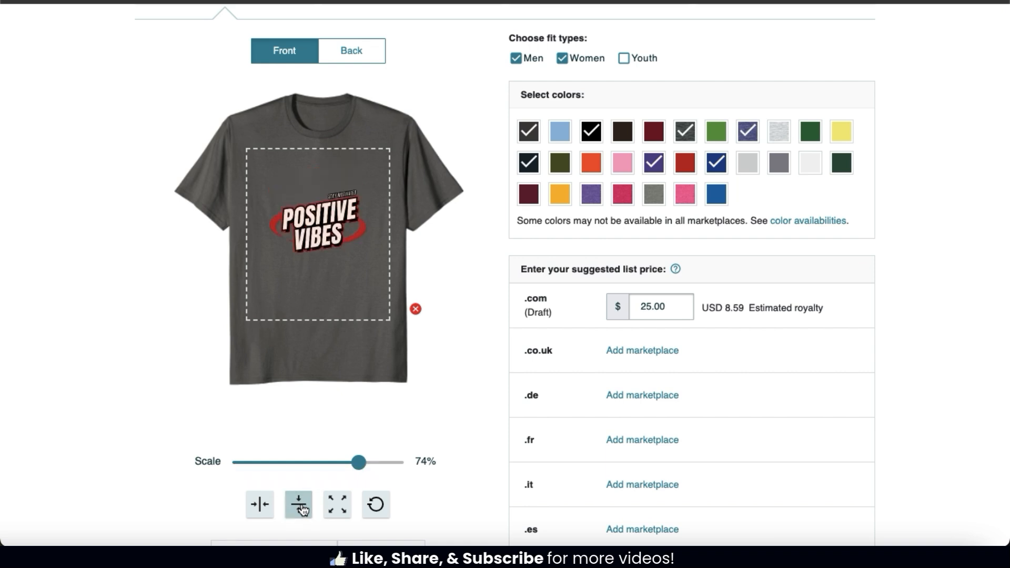
left_click(337, 505)
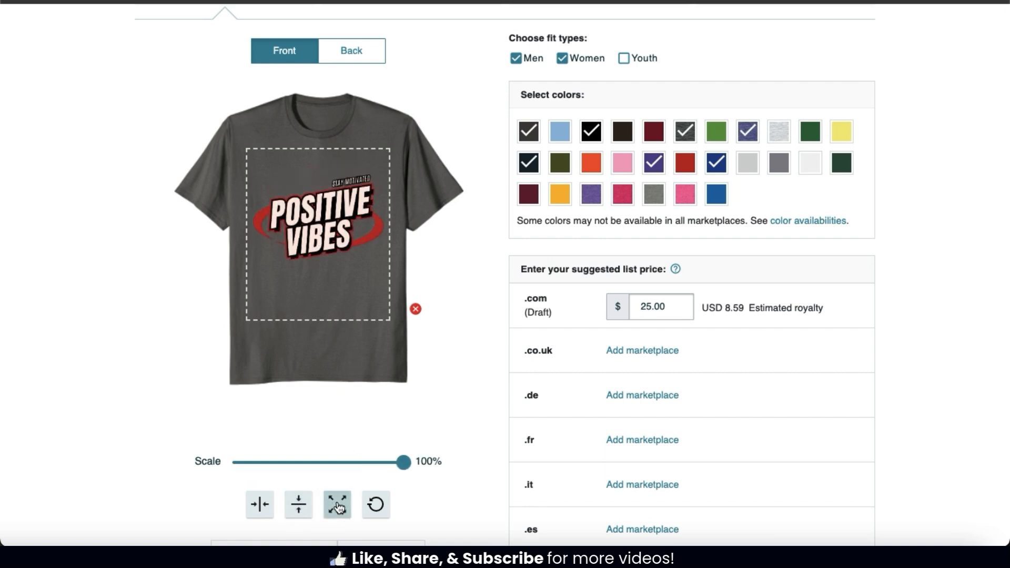
left_click(377, 505)
- Scale the t-shirt artwork to 85% and place it near the top of the print area, centred horizontally
left_click_drag(395, 461, 379, 461)
left_click_drag(319, 214, 322, 191)
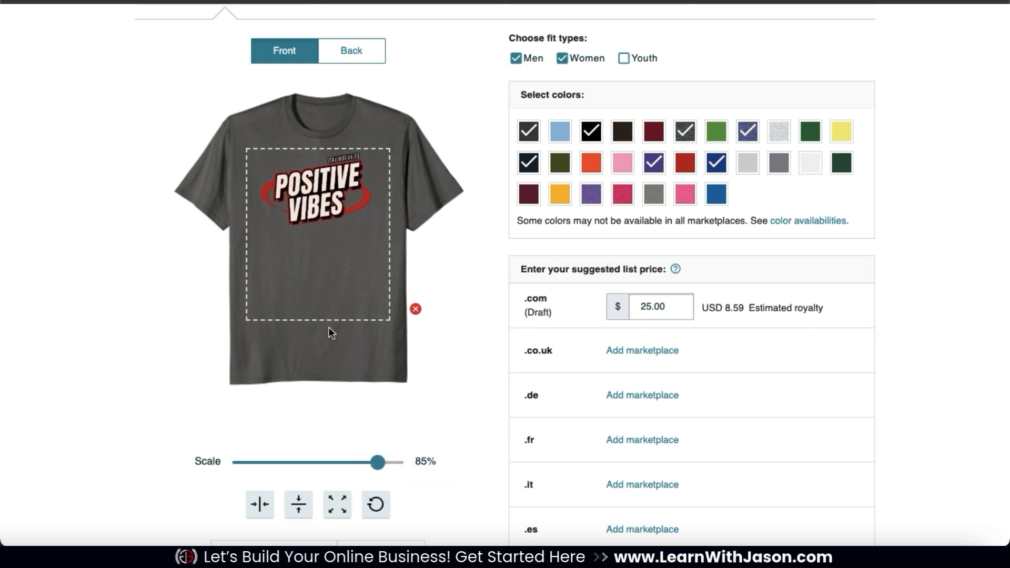
left_click(256, 504)
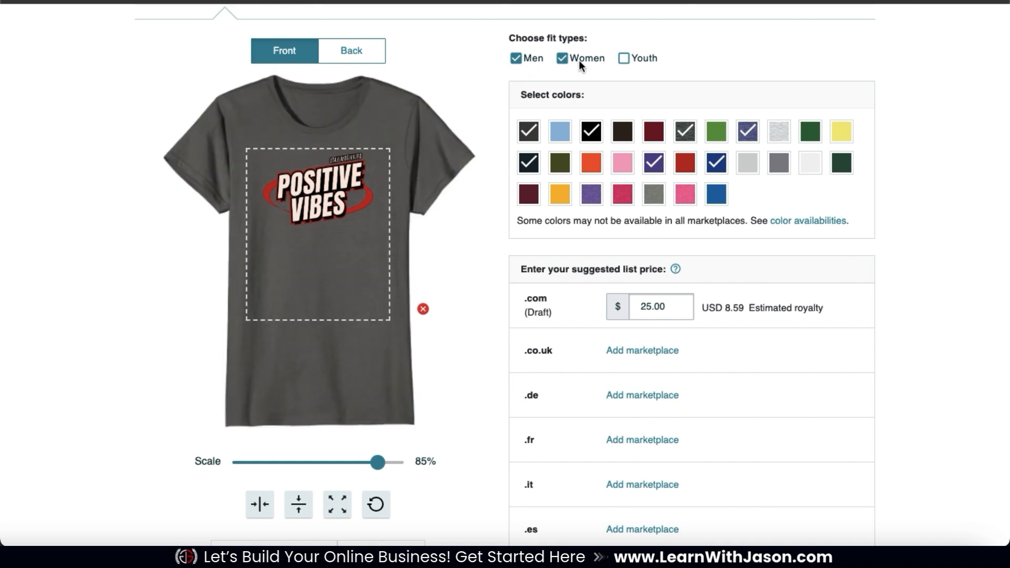
- Keep only the Men and Women fits and add light blue, Heather Grey and white to the Standard t-shirt's colors
left_click(624, 58)
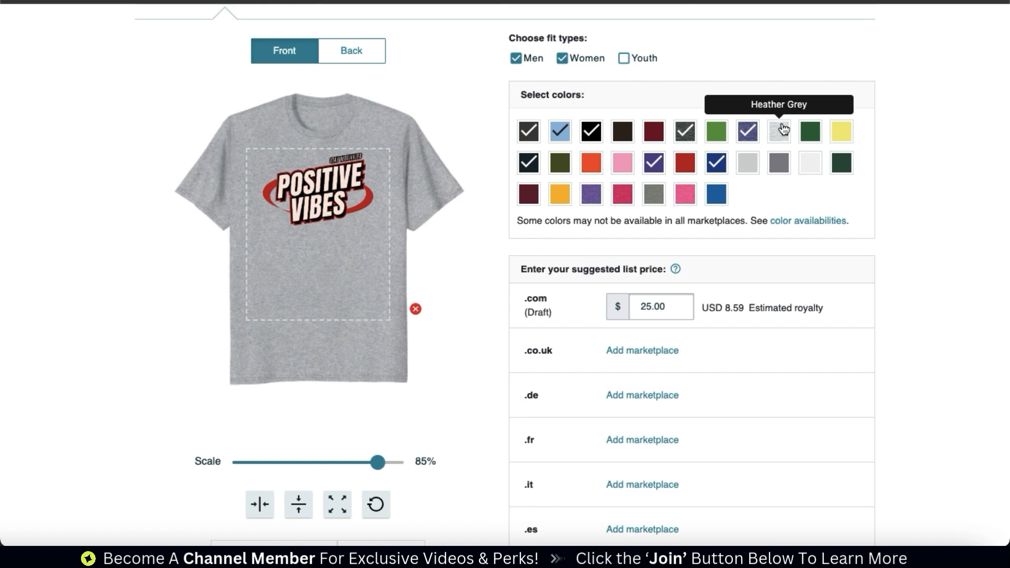
left_click(810, 163)
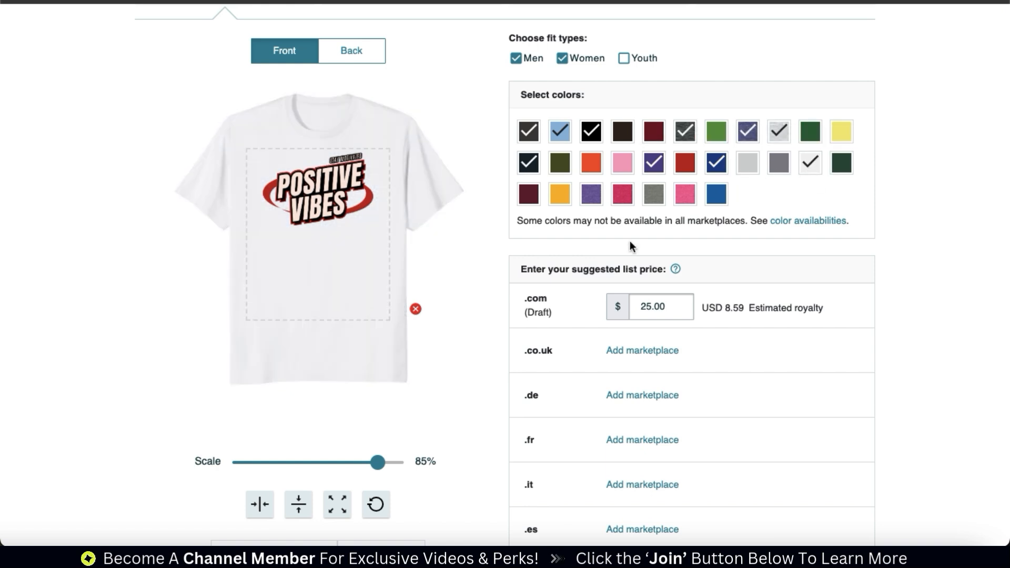
- Set the Standard t-shirt's .com list price to $30.00
scroll(630, 241, "down", 3)
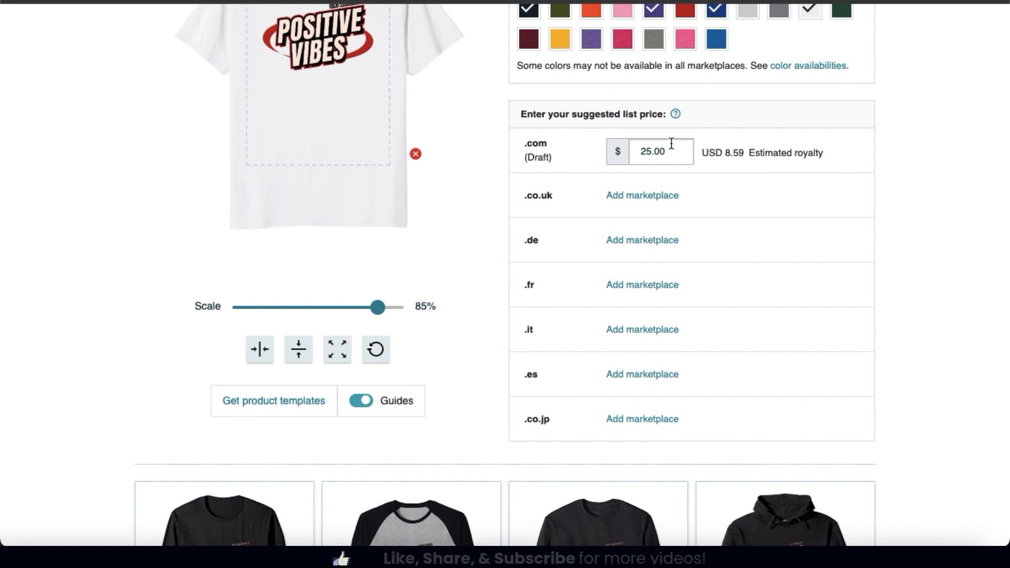
left_click_drag(685, 152, 641, 152)
type("30.")
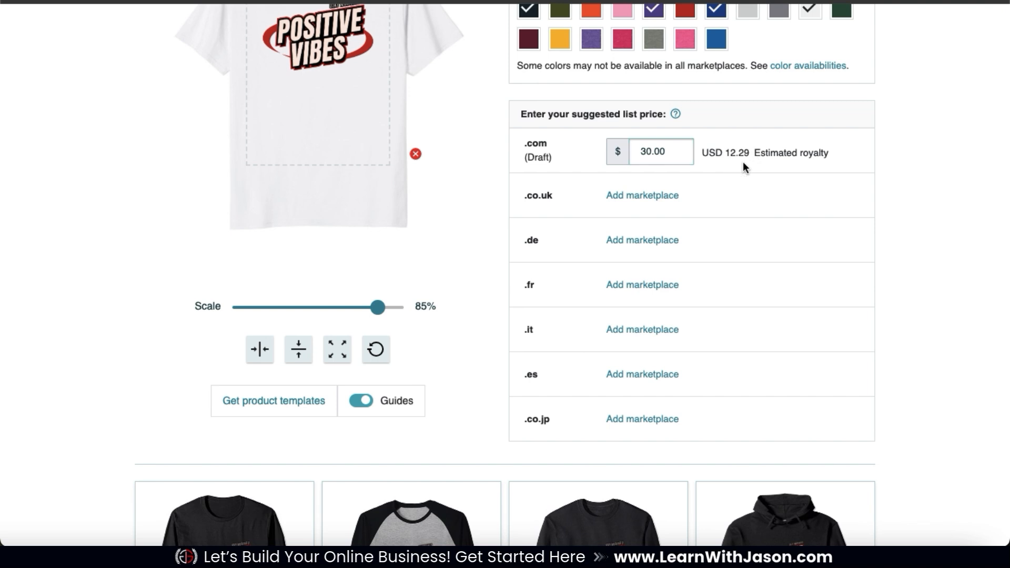
scroll(890, 156, "up", 10)
scroll(890, 154, "down", 1)
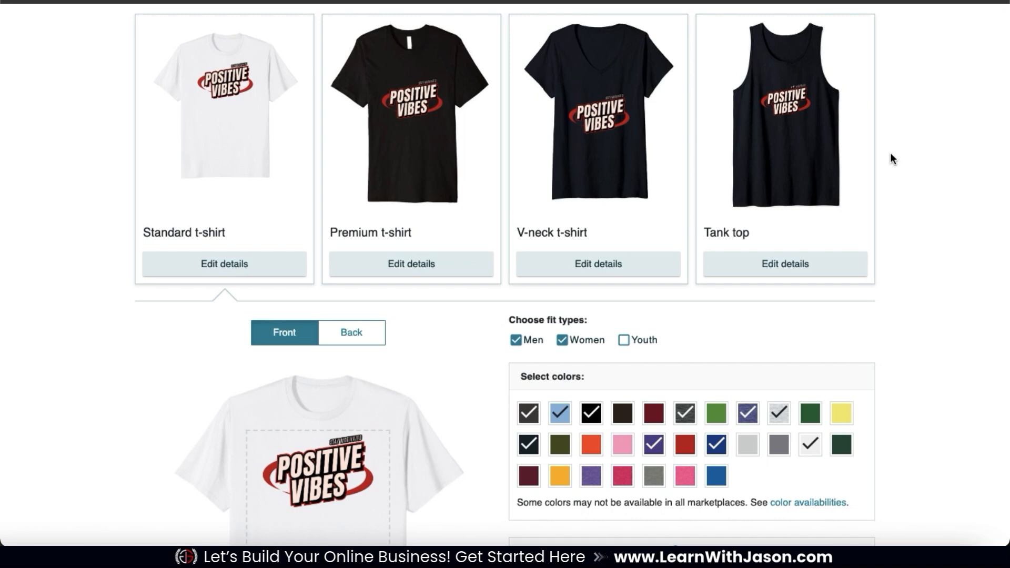
- Move the Premium t-shirt's artwork to the top of the print area and add light blue, Heather Grey and white to its colors
left_click(435, 269)
scroll(466, 406, "down", 4)
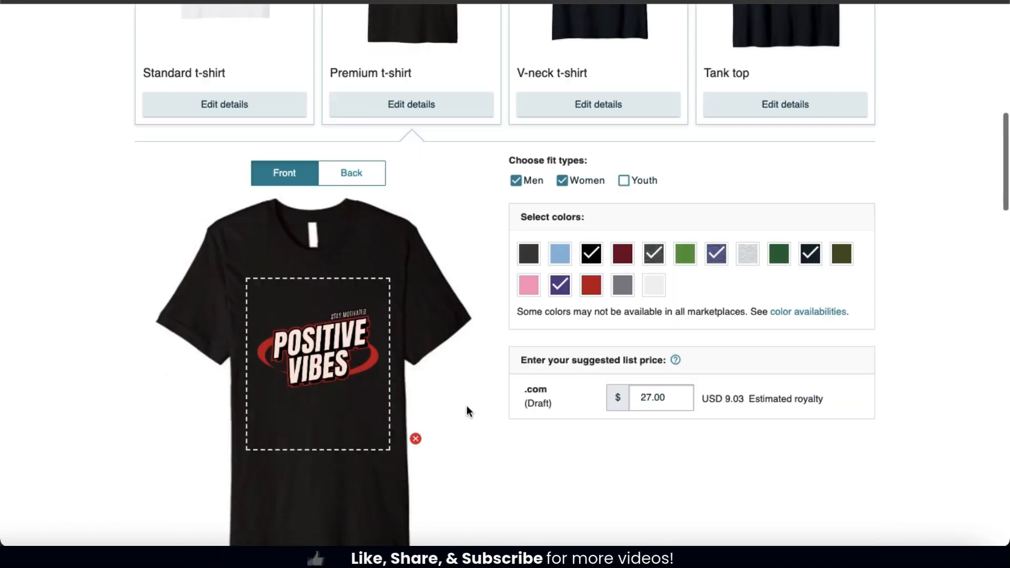
left_click_drag(304, 294, 304, 269)
left_click(654, 165)
left_click(747, 135)
left_click(563, 136)
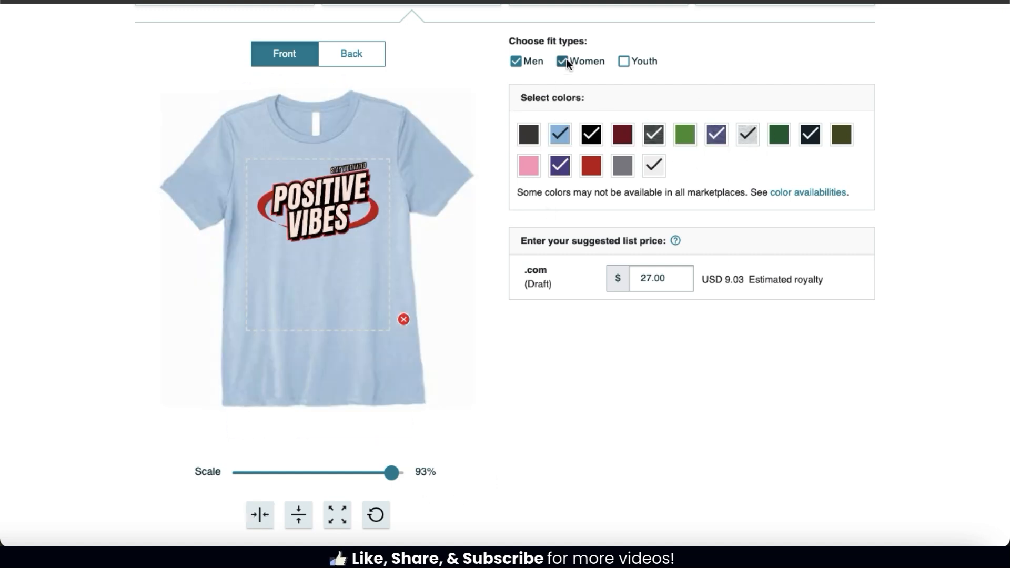
- Set the Premium t-shirt's .com list price to $30.00
left_click_drag(670, 277, 635, 275)
type("30.00")
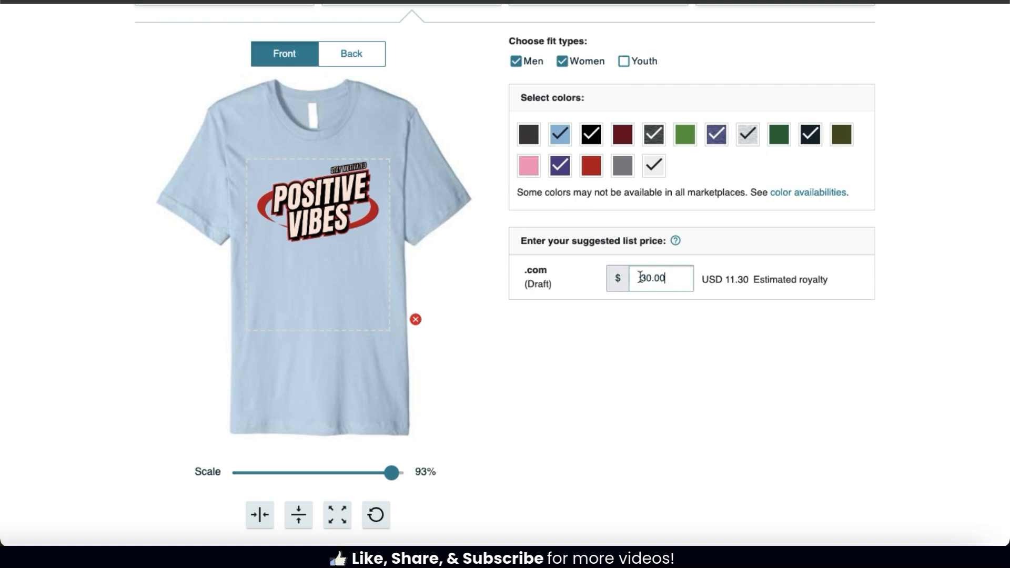
scroll(711, 345, "up", 5)
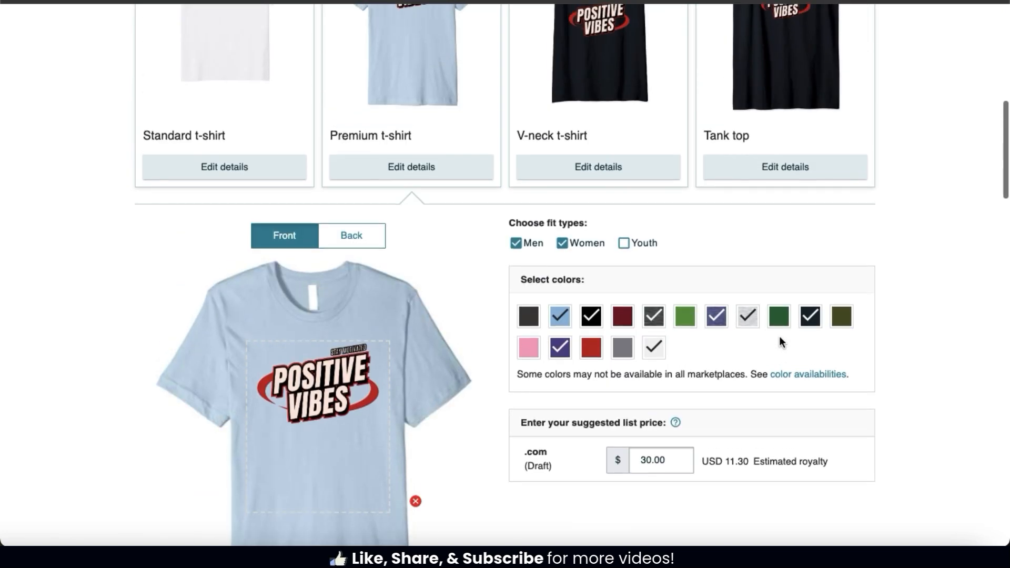
- Move the V-neck t-shirt's artwork near the top of its print area, centre it horizontally and close its details
left_click(630, 273)
scroll(645, 360, "down", 5)
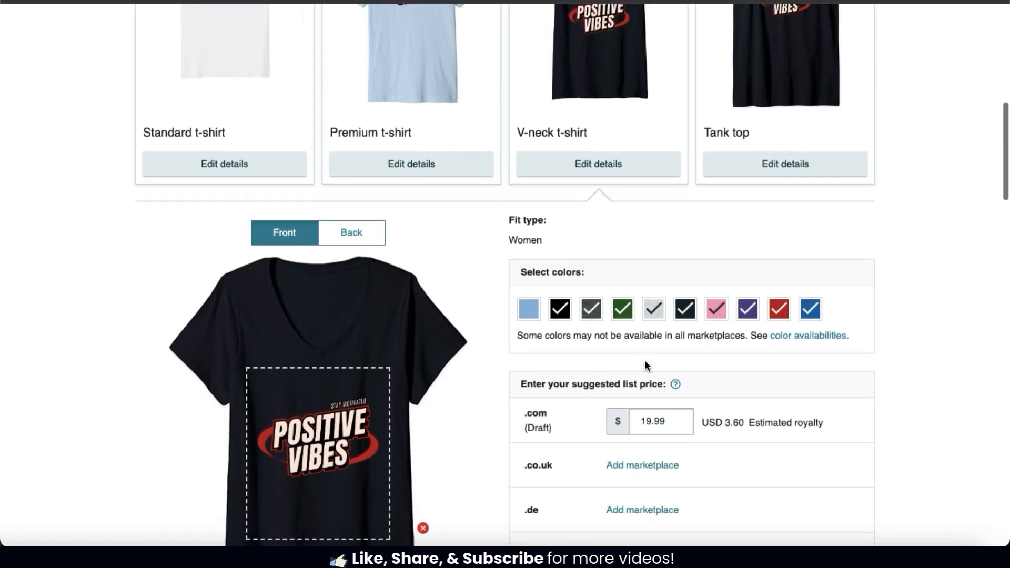
left_click(338, 227)
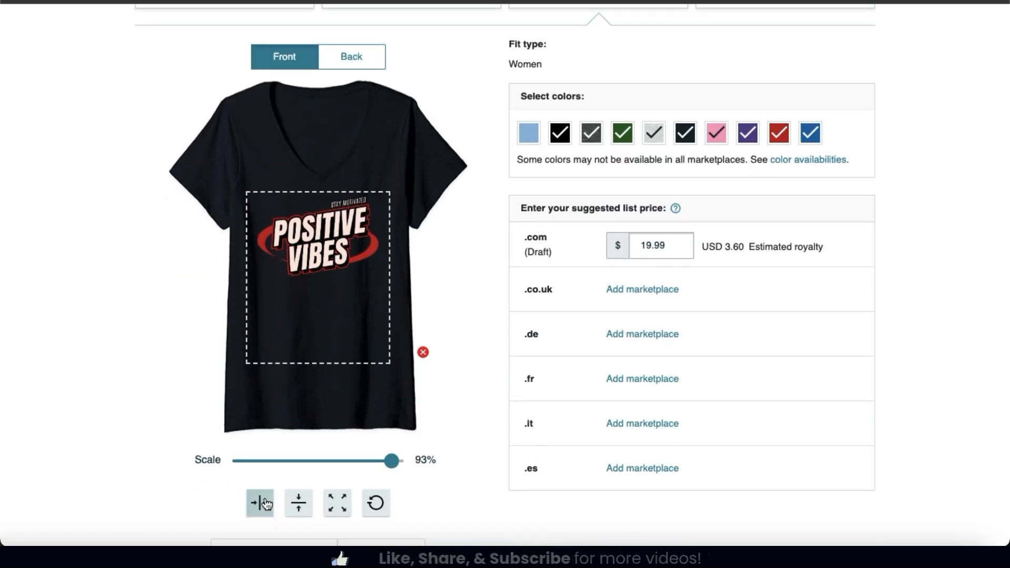
scroll(881, 306, "up", 3)
left_click(631, 177)
scroll(898, 198, "up", 1)
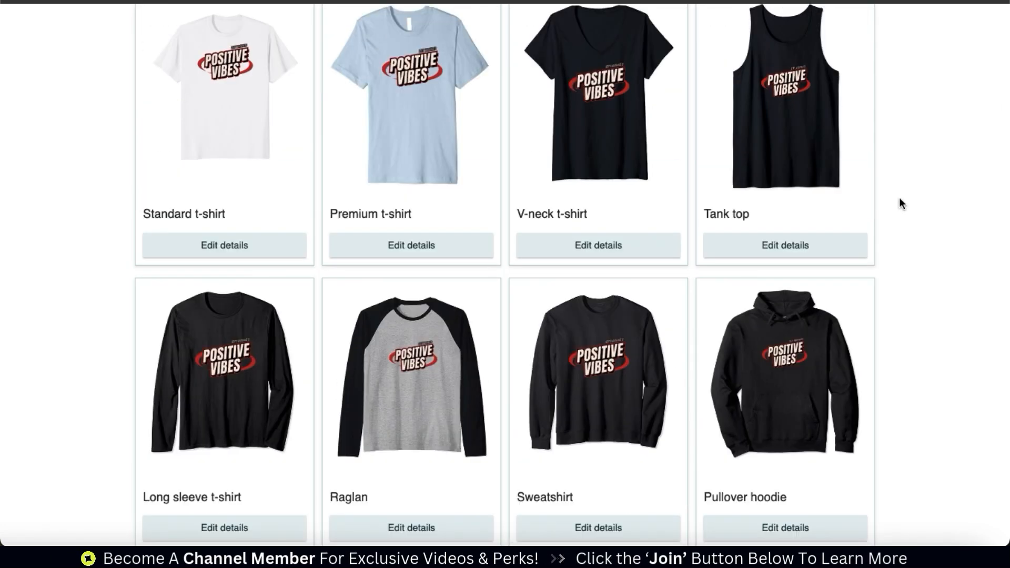
- Enlarge the Zip hoodie's artwork to the maximum for its print area and centre it horizontally
scroll(898, 198, "down", 2)
left_click(263, 402)
scroll(408, 430, "down", 3)
scroll(337, 447, "down", 5)
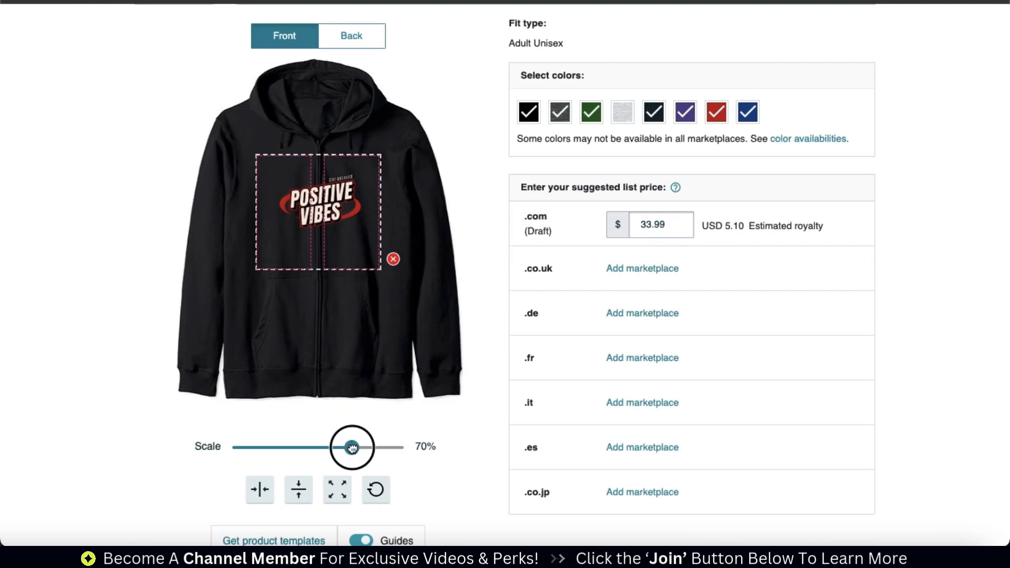
left_click_drag(349, 446, 382, 447)
left_click(338, 490)
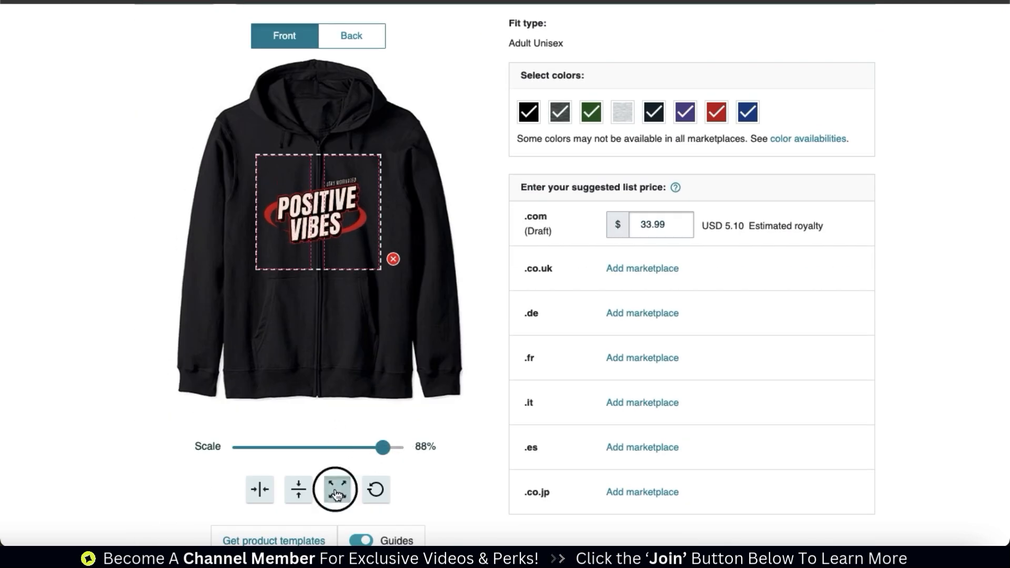
left_click(262, 489)
scroll(535, 264, "up", 8)
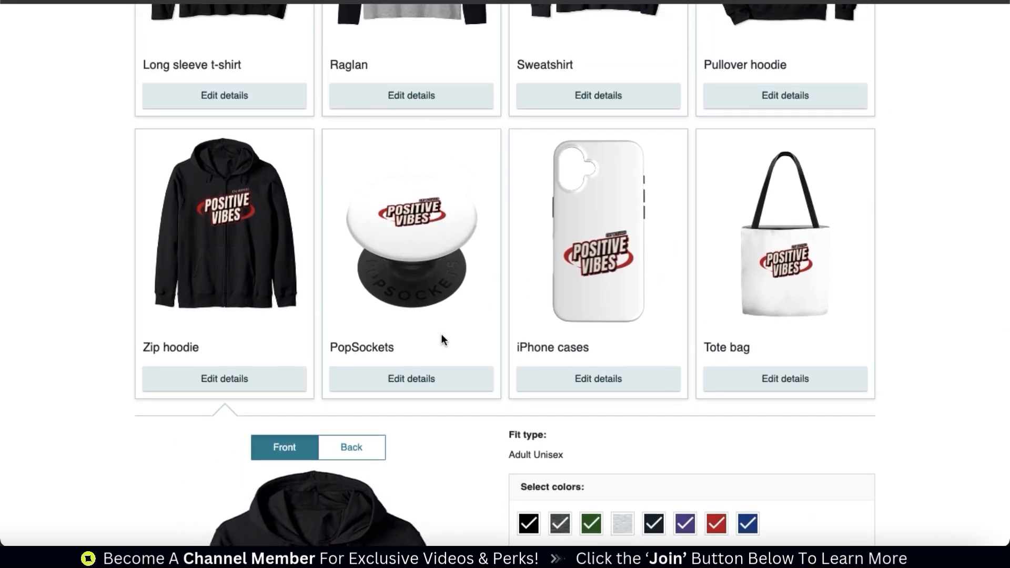
- Scale the PopSockets artwork to 7%
left_click(431, 379)
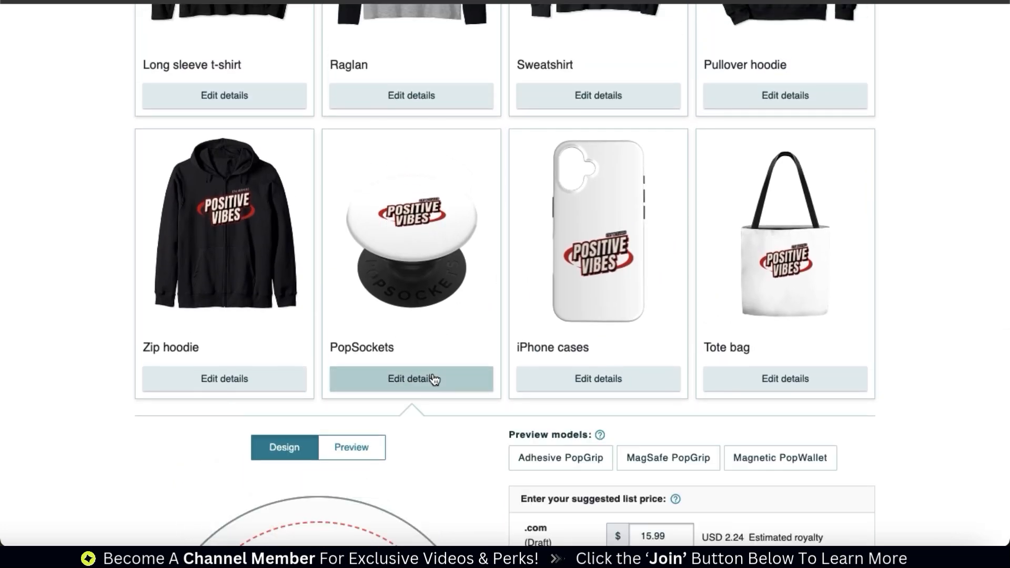
scroll(474, 435, "down", 5)
scroll(476, 439, "down", 2)
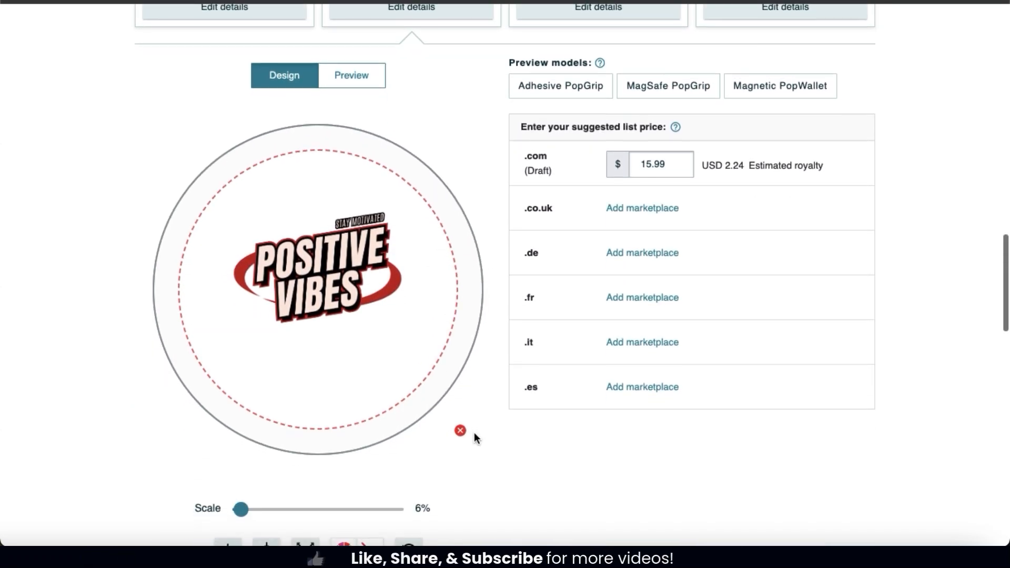
scroll(463, 453, "down", 2)
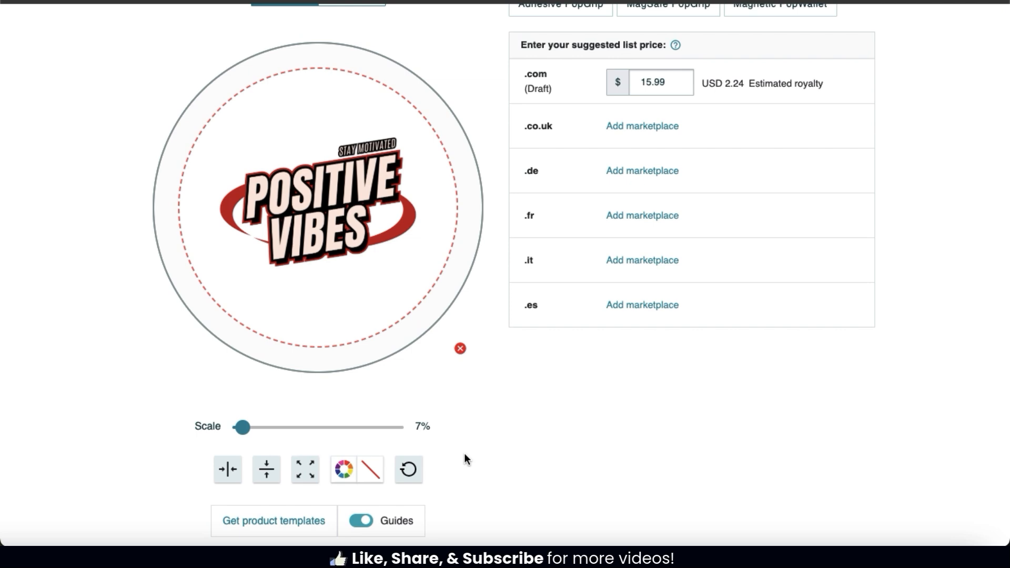
- Set a light purple background for the PopSockets and a black one for the iPhone case, and preview the PopSockets design
left_click(343, 472)
left_click(264, 435)
mouse_move(276, 279)
left_mouse_down()
mouse_move(315, 245)
mouse_move(313, 235)
mouse_move(338, 230)
mouse_move(345, 248)
mouse_move(314, 255)
mouse_move(289, 218)
left_mouse_up()
left_click(532, 393)
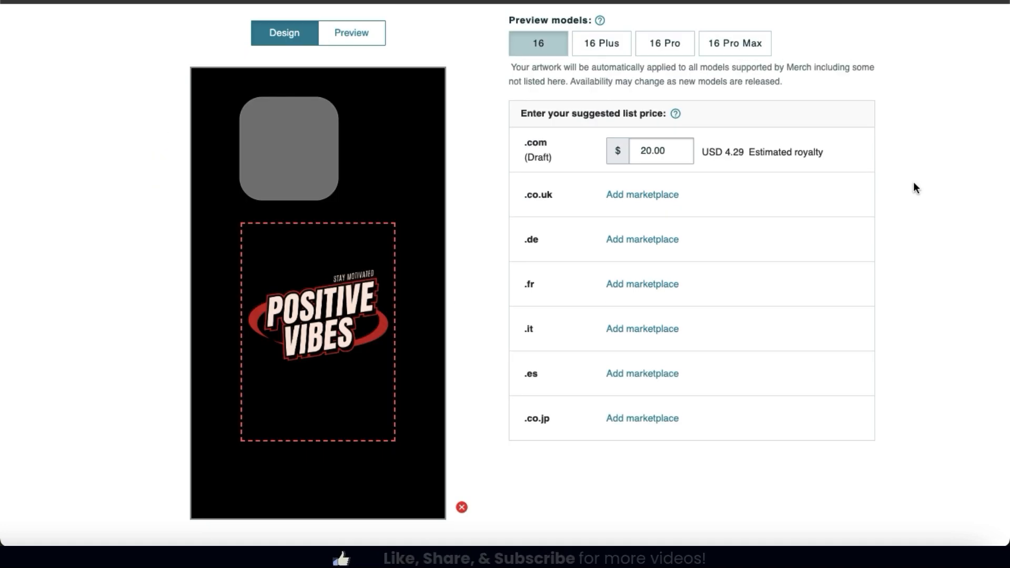
left_click(359, 40)
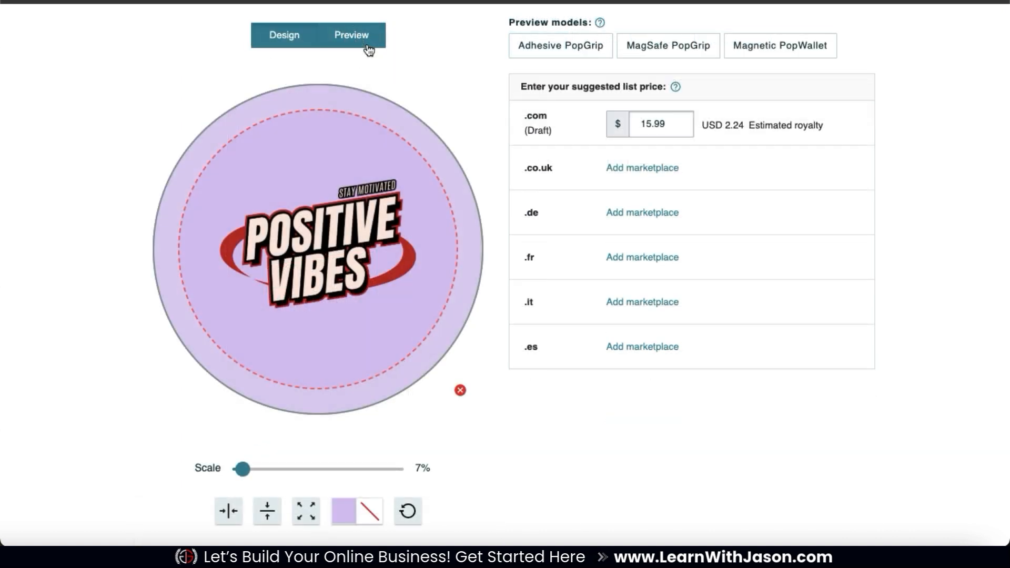
left_click(368, 48)
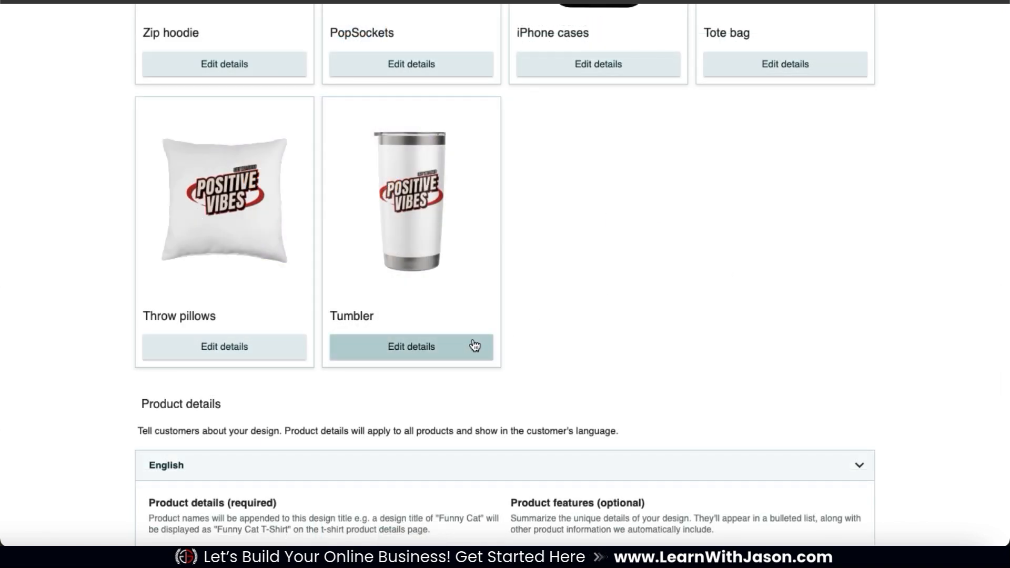
- Edit the Tumbler's details and select black as its color
left_click(475, 345)
scroll(533, 297, "down", 5)
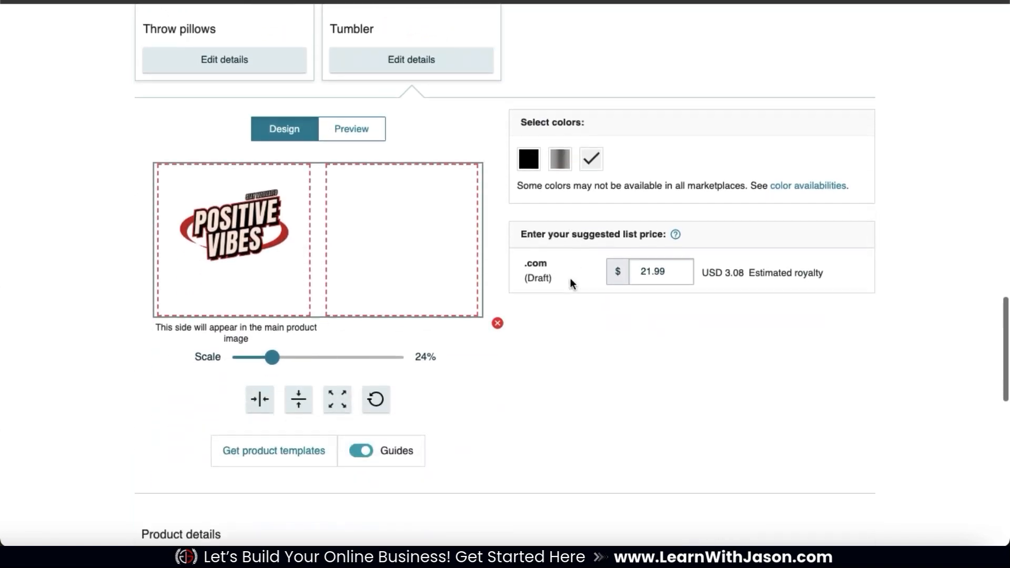
scroll(570, 278, "down", 1)
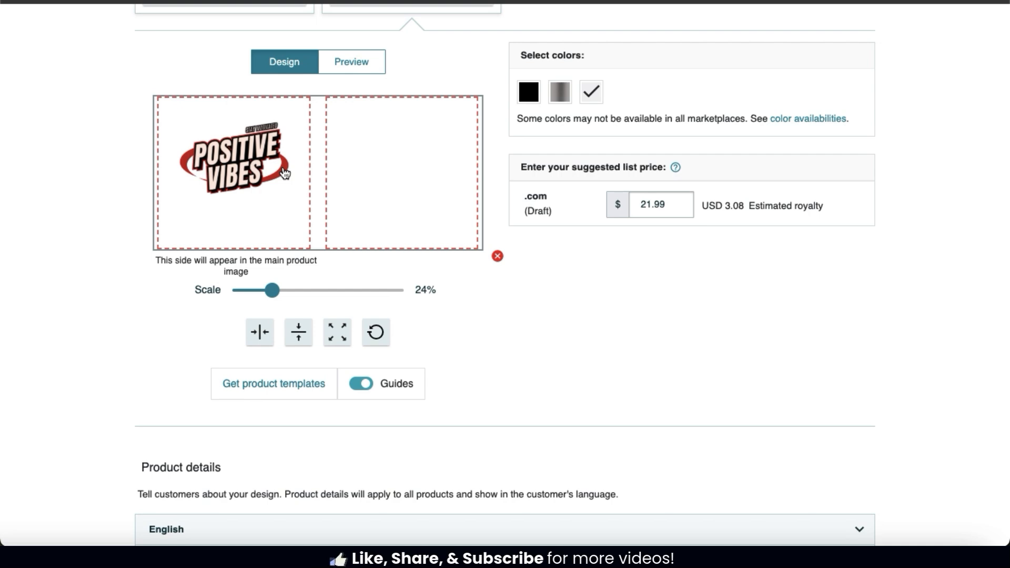
scroll(285, 173, "up", 5)
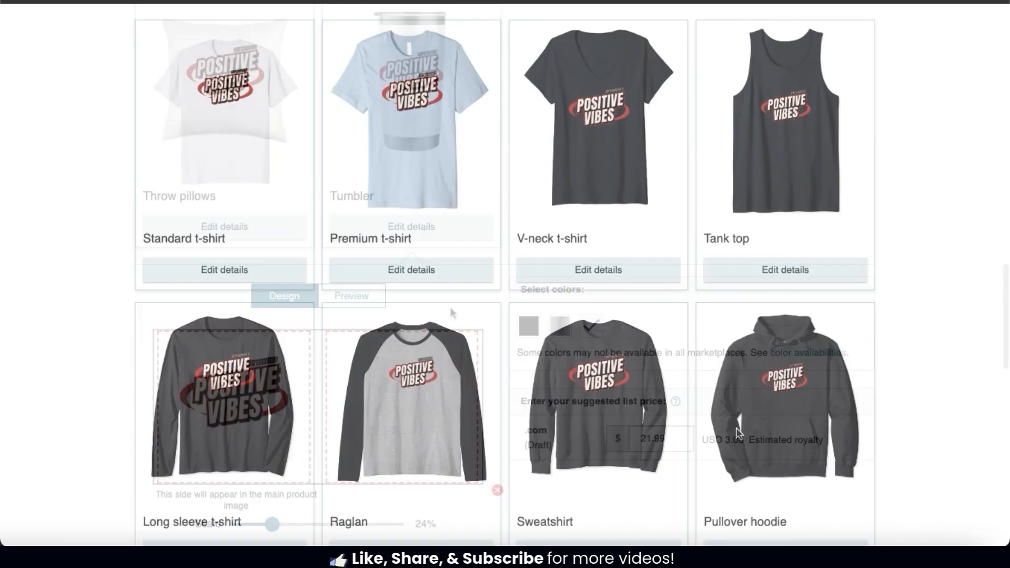
- Review the design on all the product mock-ups, from the t-shirts down to the Tumbler and the product details form
scroll(736, 428, "down", 10)
scroll(736, 428, "up", 13)
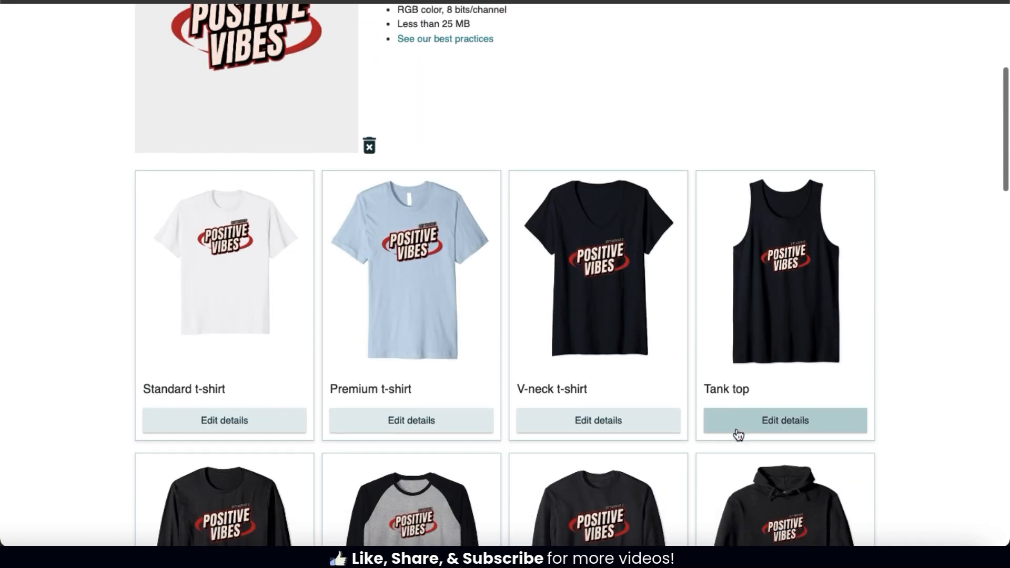
scroll(738, 435, "down", 3)
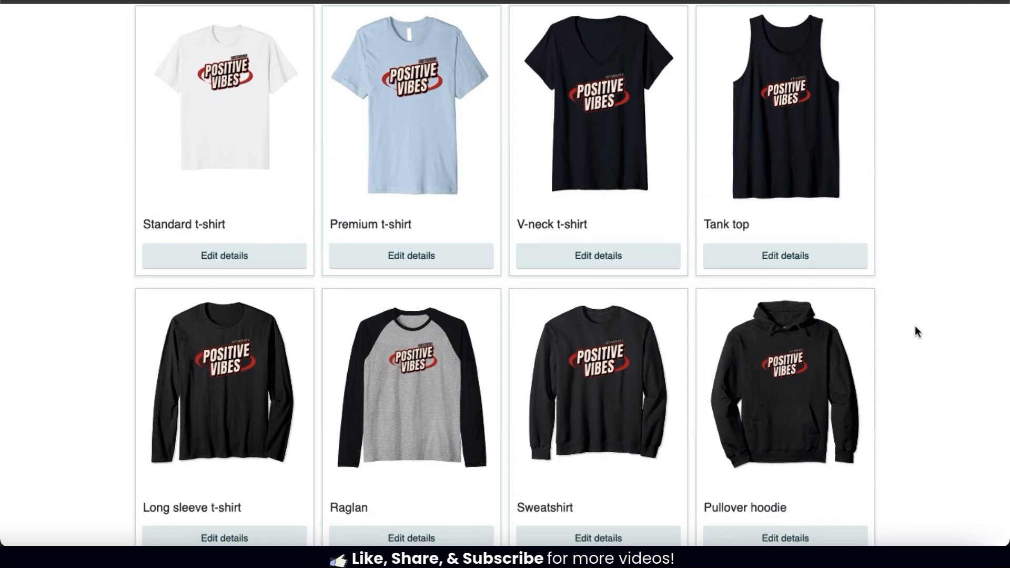
scroll(915, 328, "down", 2)
scroll(915, 327, "down", 8)
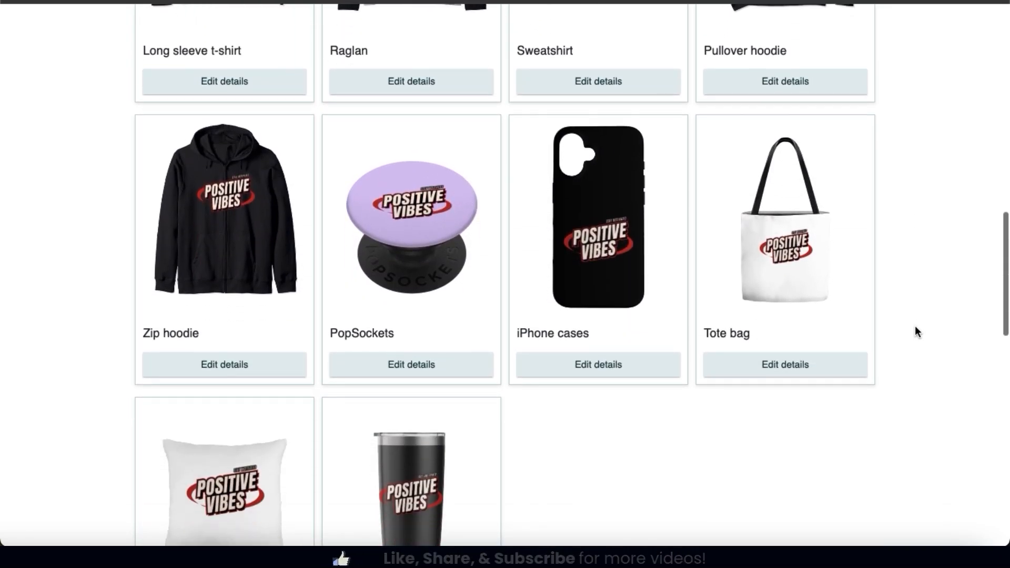
scroll(915, 332, "down", 1)
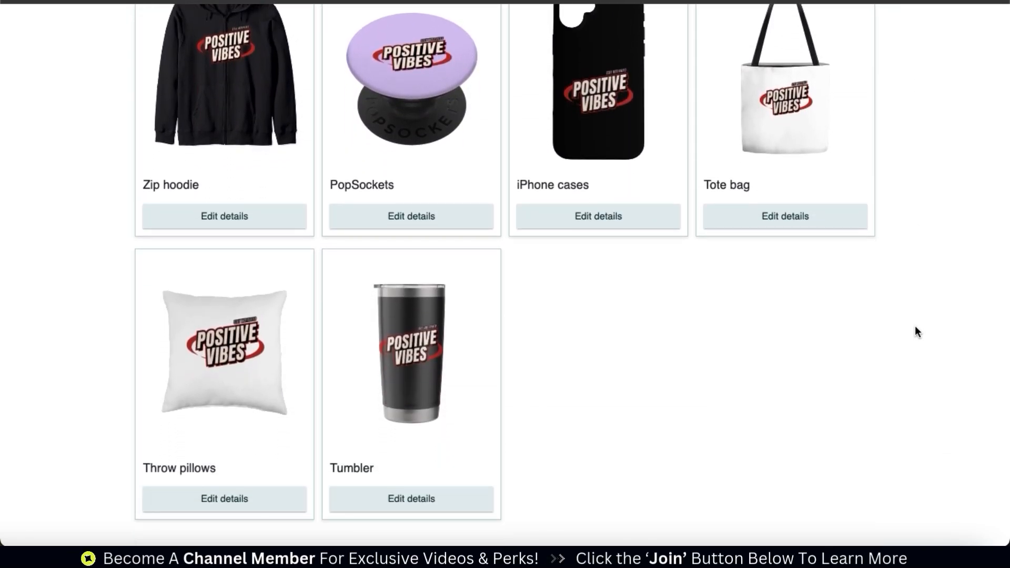
scroll(916, 332, "down", 7)
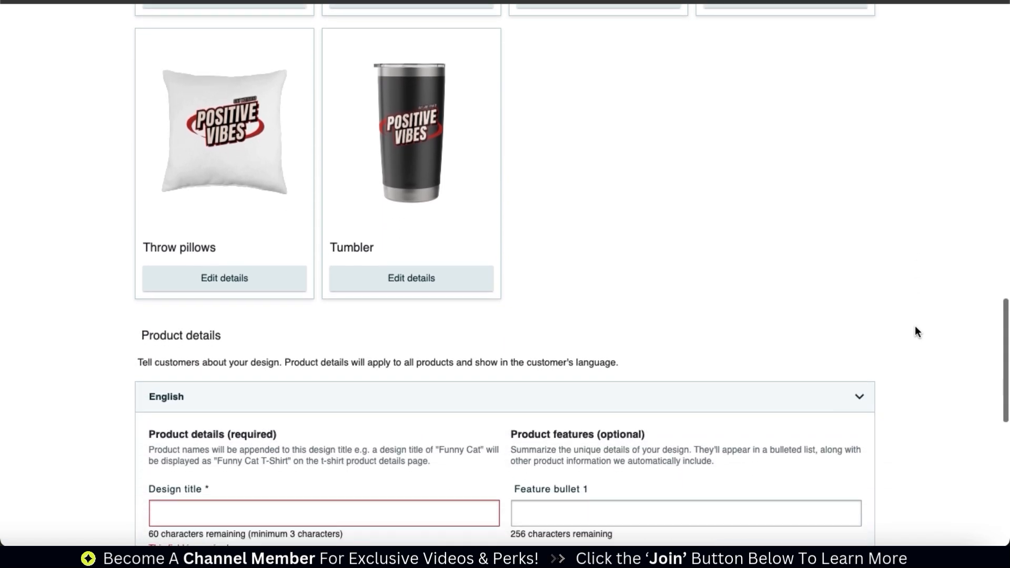
scroll(915, 327, "down", 2)
scroll(916, 327, "up", 1)
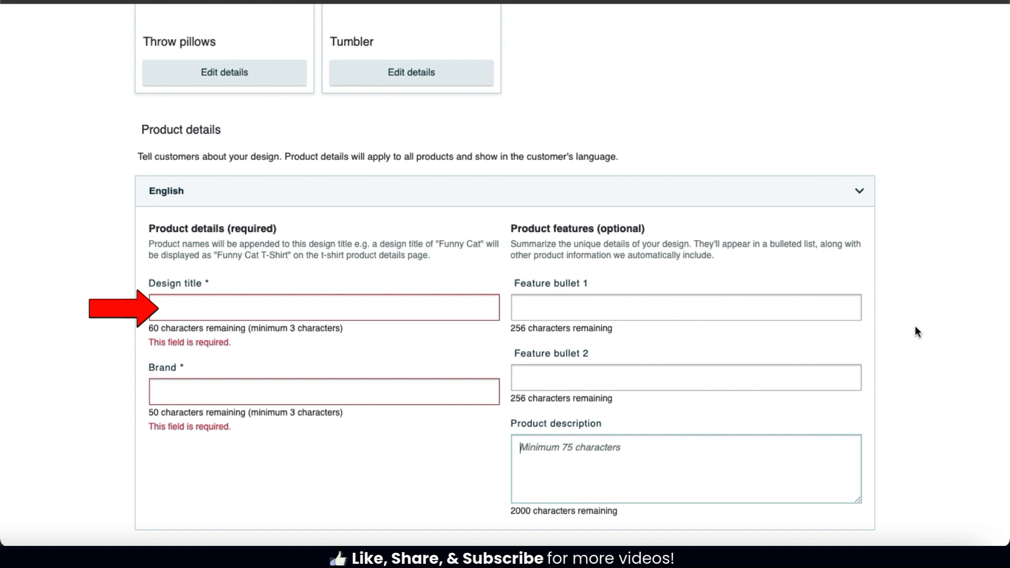
- Enter "Positive Vibes - Stay Motivated" as the design title and "Quantum Designs" as the brand
left_click(386, 312)
type("Pos")
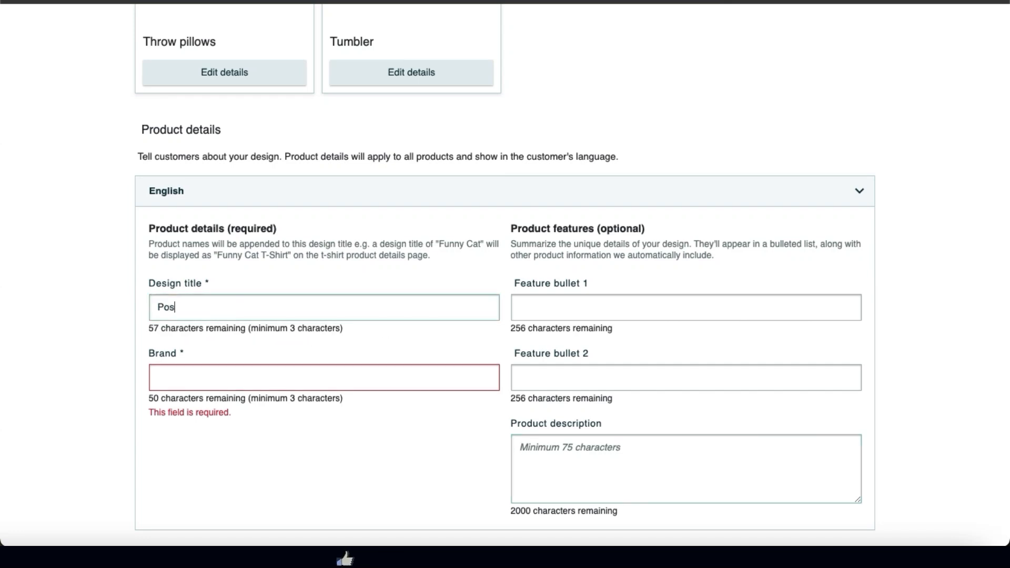
type("itive Vibes")
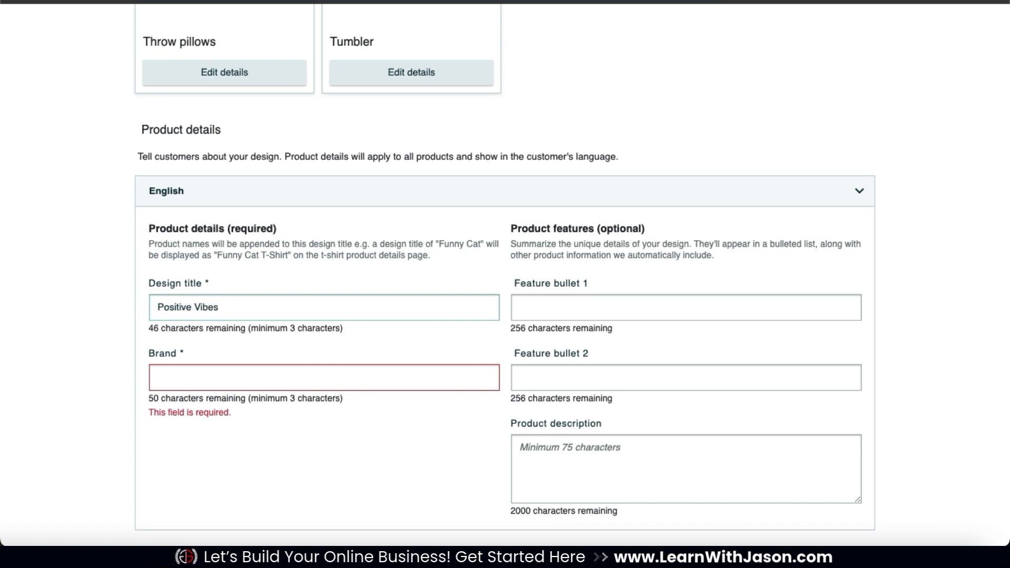
type(" - Stay Motivated")
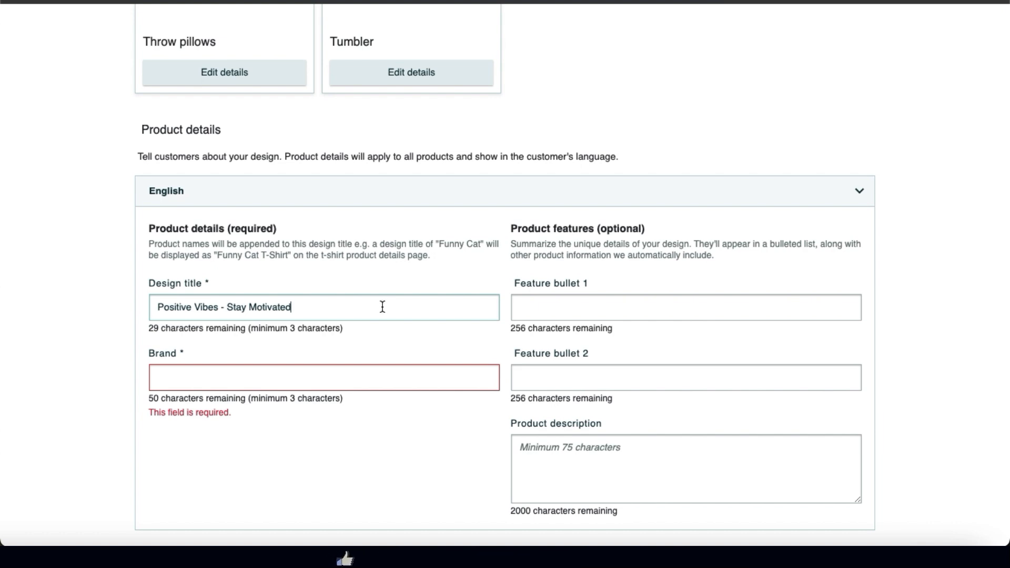
key("Tab")
type("Quantum Designs")
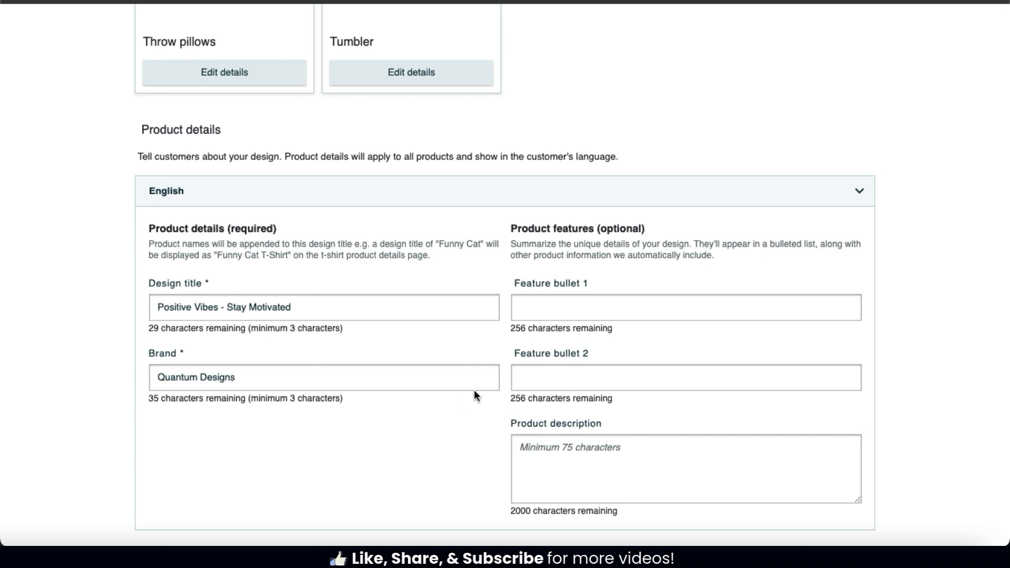
- Enter the feature bullets "Are you motivated to achieve your goals? Then this design is for you!" and "Ideal for those that enjoy chasing their dreams"
left_click(572, 306)
type("Are you motive")
type("ted to achieve your goals")
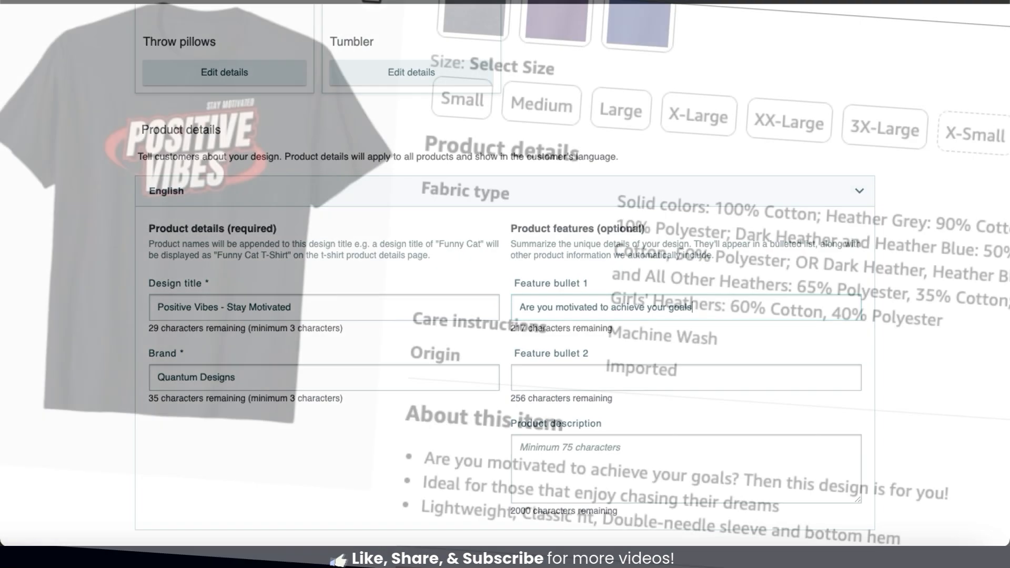
type("?")
type("Then th")
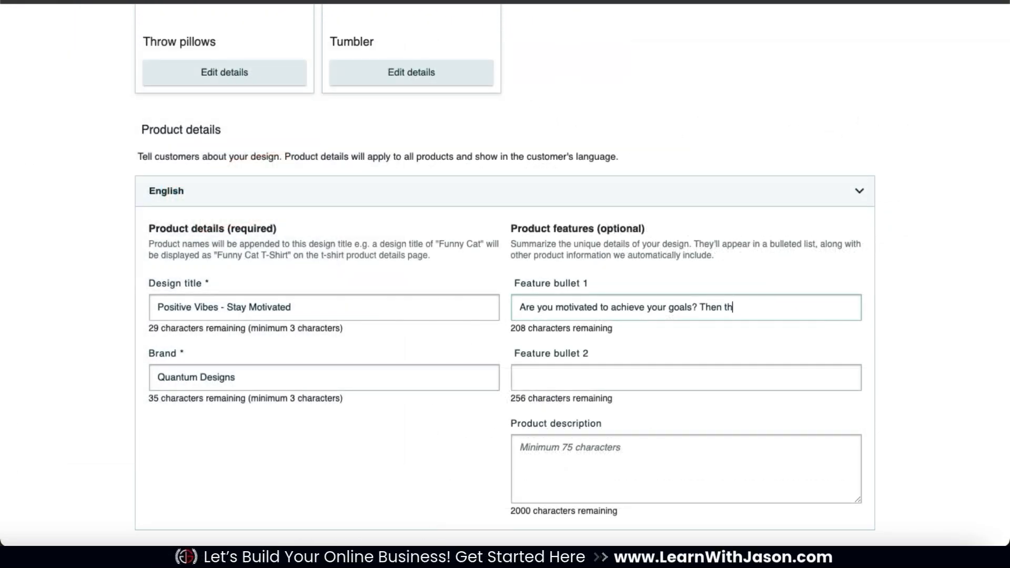
type("is design is for you!")
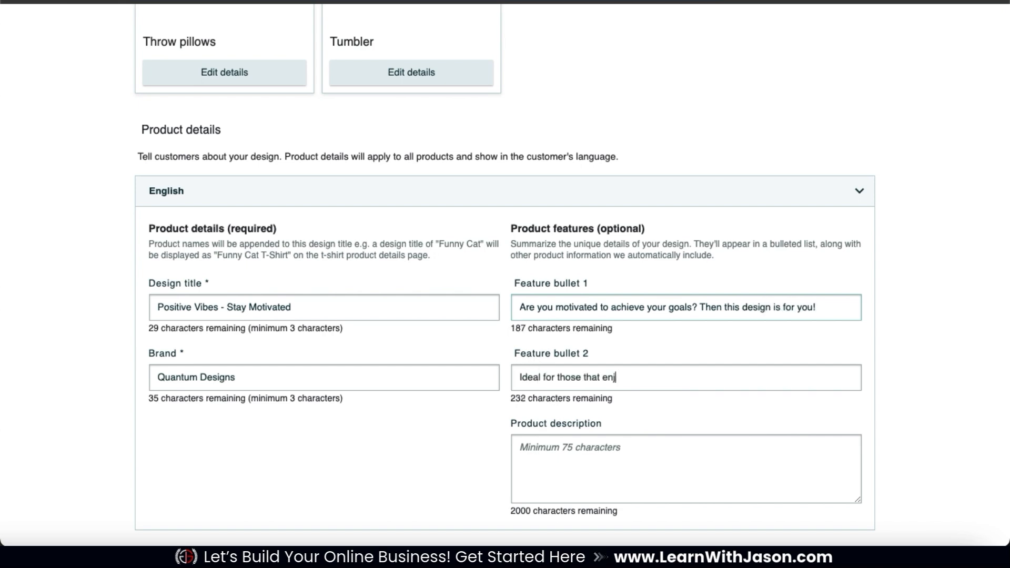
type("oy chasing their dreams")
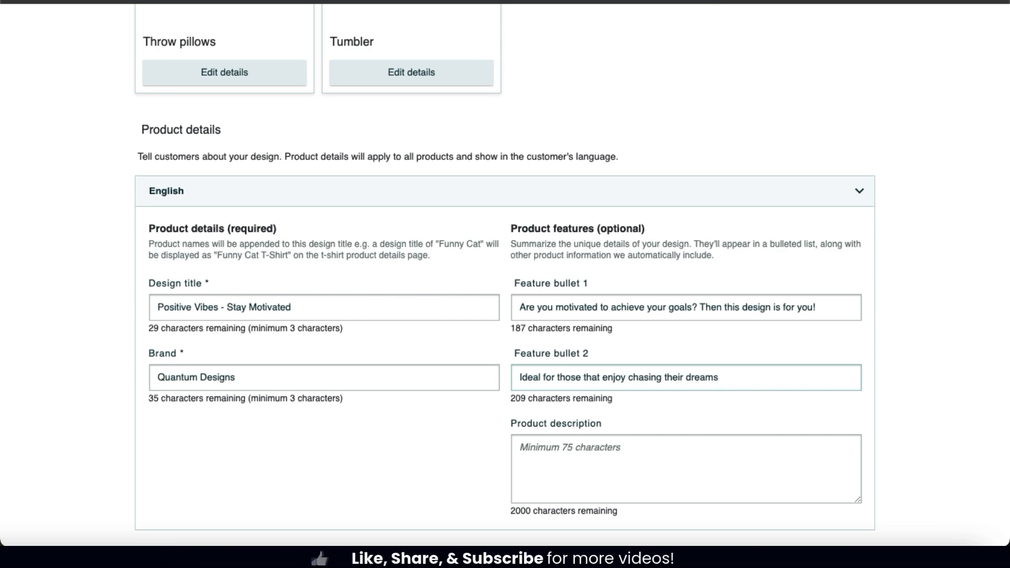
- Write the product description, beginning "Spread positivity and keep the good energy flowing with our 'Stay Motivated - Positive Vibes' design!", and enlarge its text box
scroll(664, 424, "down", 1)
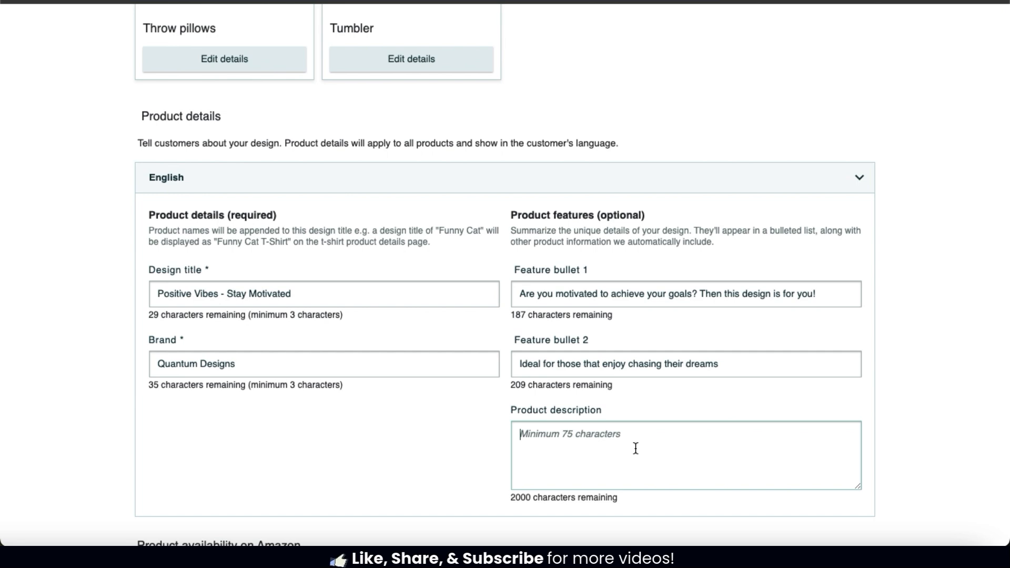
type("Spread po")
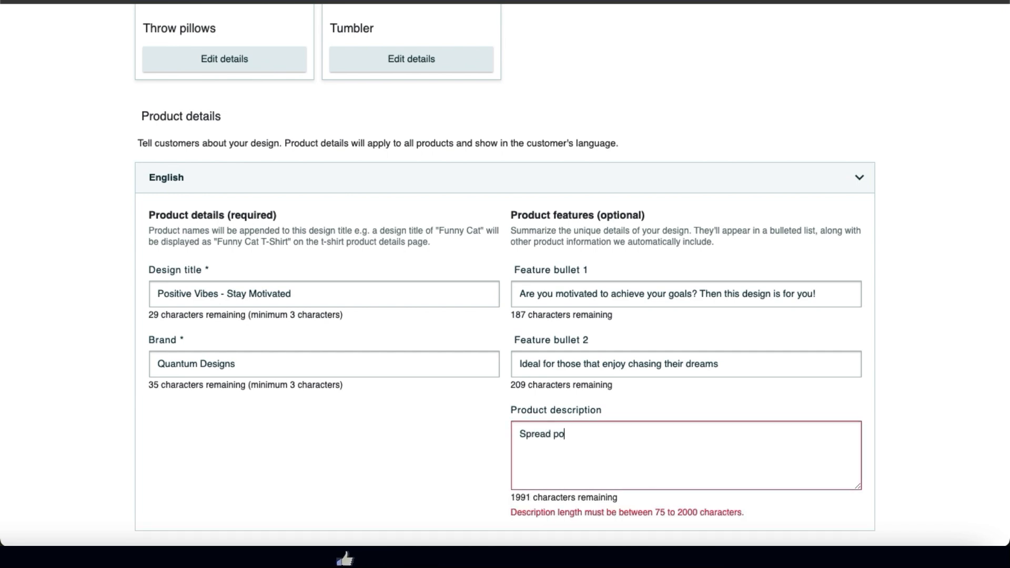
type("sitiv")
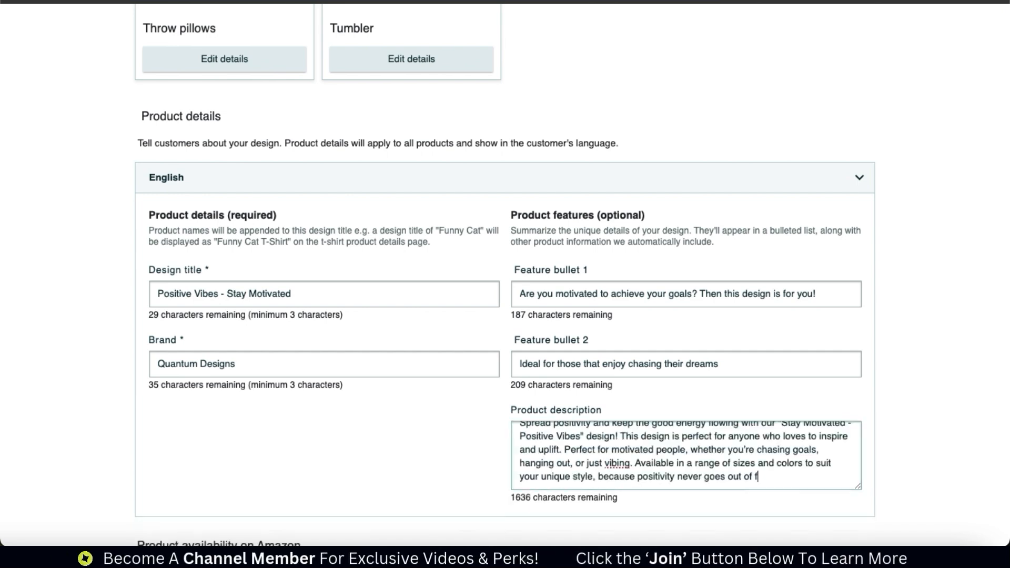
type("ashion.")
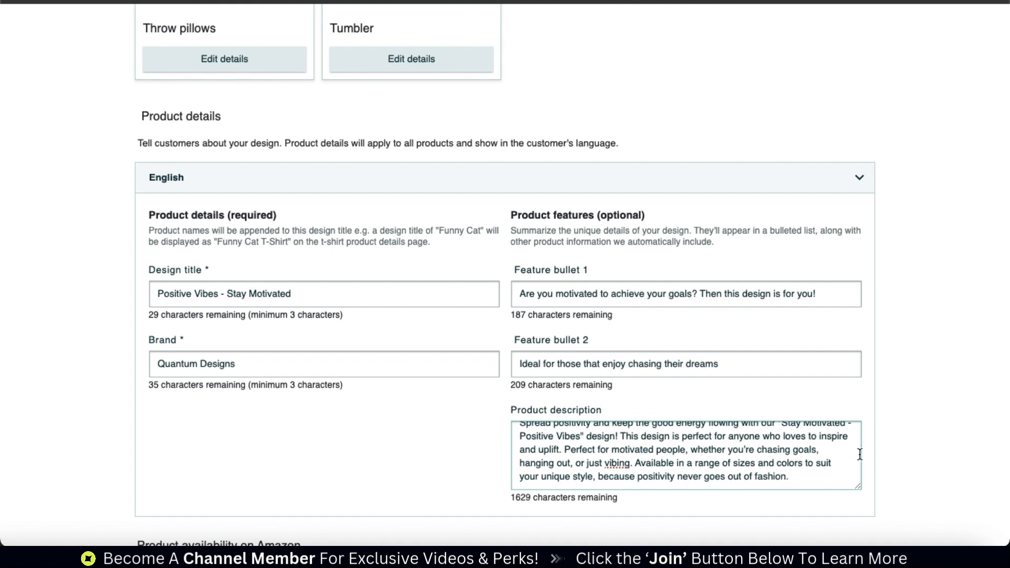
scroll(855, 457, "down", 2)
left_click_drag(859, 424, 856, 451)
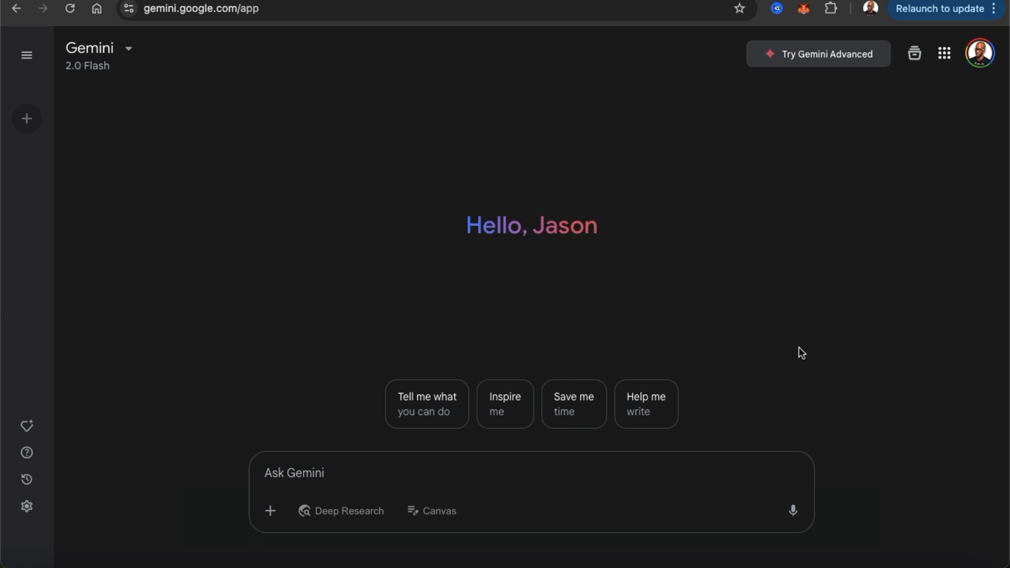
- In Google Gemini, ask for a description for print on demand products with a design featuring the saying 'Positive Vibes - Stay Motivated'
left_click(638, 467)
type("I created a design that features the saying")
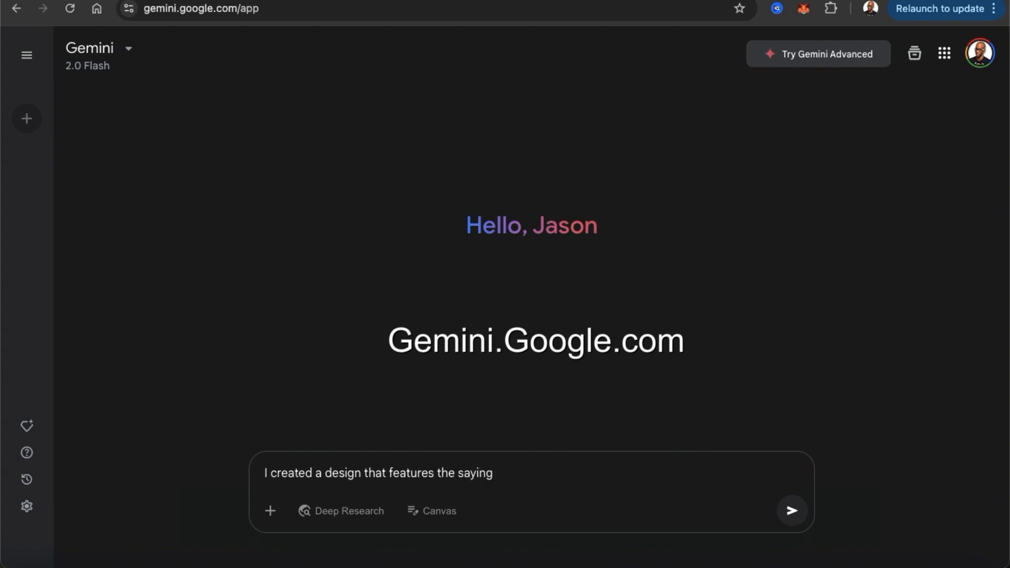
type(" 'Posi")
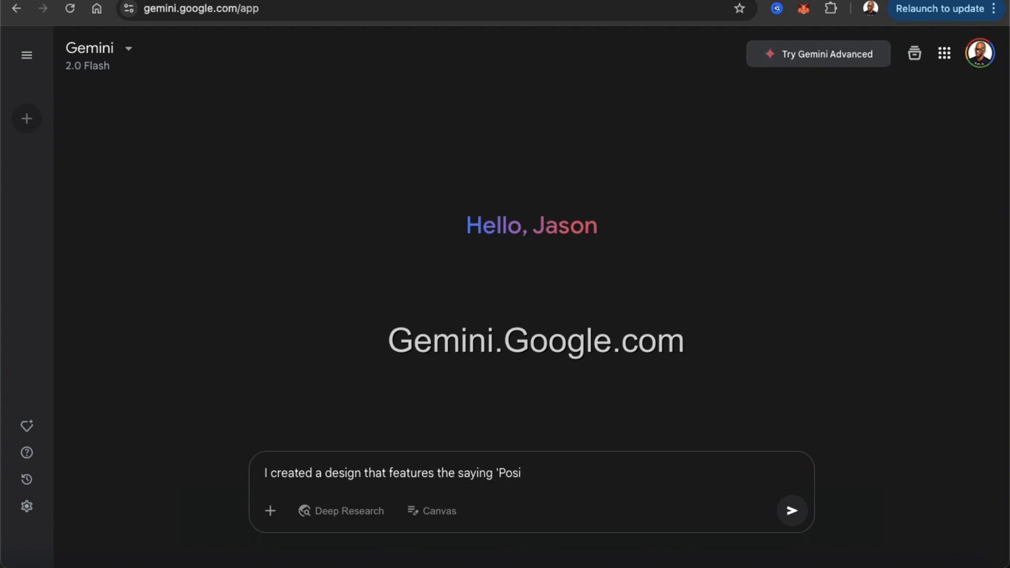
type("tive Vibes - Stay Mot")
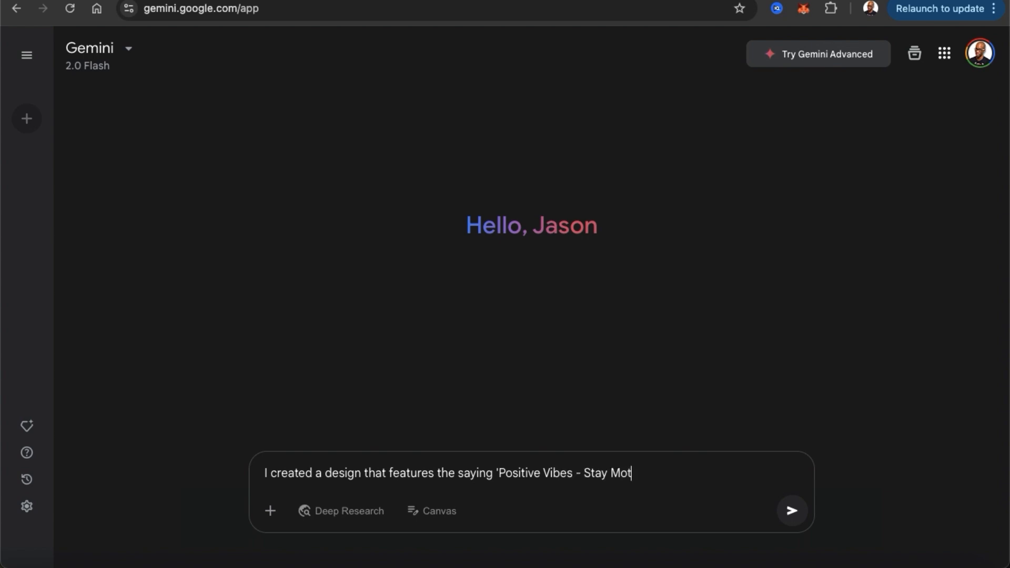
type("ivated'. Can you write a description I can u")
key("BackSpace")
type("can use for print on demand produ")
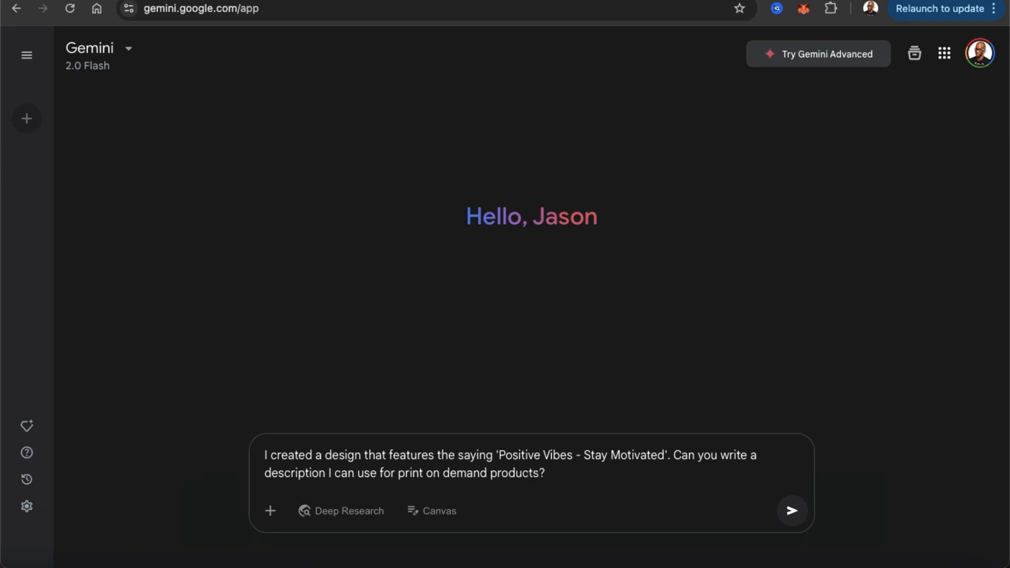
key("Return")
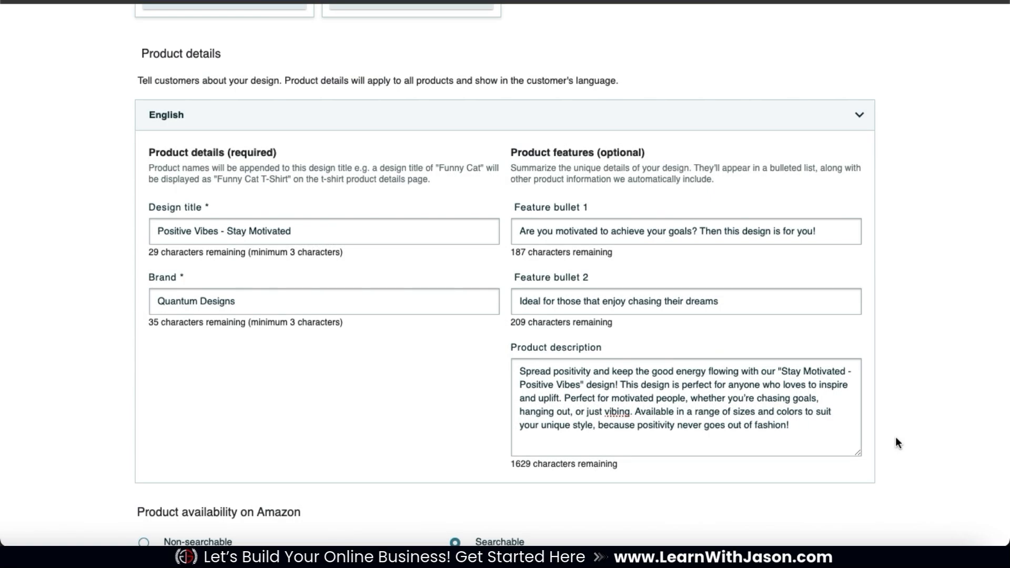
- Return to the Amazon Merch form and check the product availability and publishing options below the English details
scroll(897, 442, "down", 4)
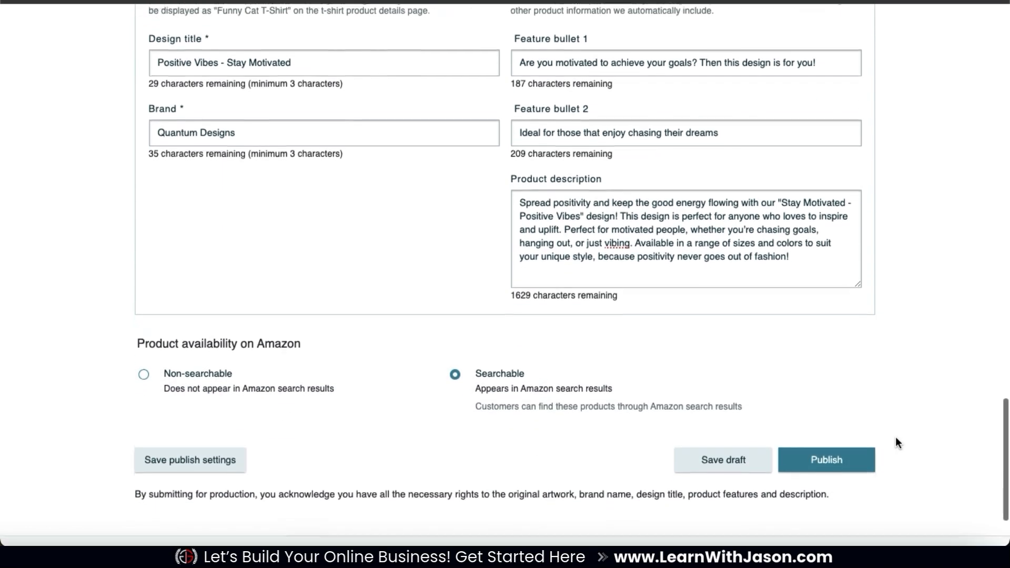